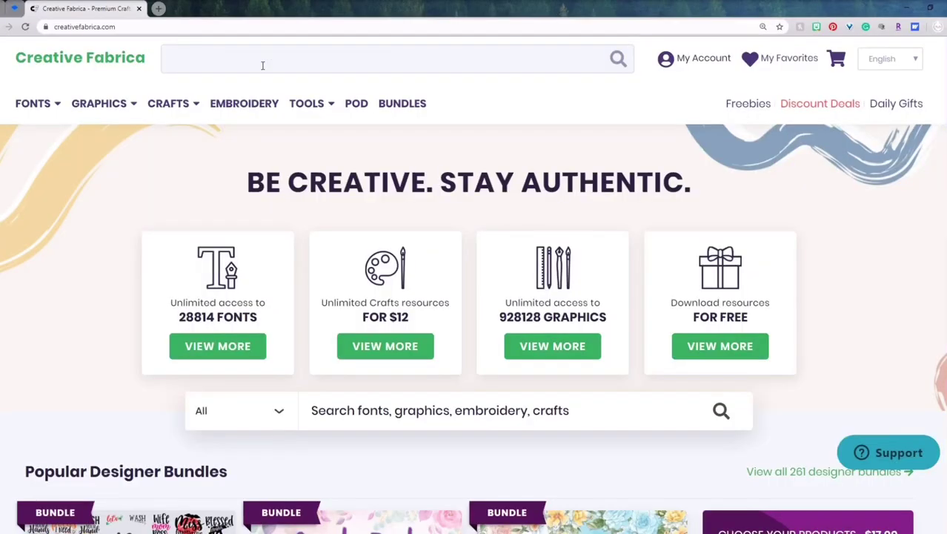
- Search Creative Fabrica for 'drinks' and download the Drinks Silhouette SVG set
{"action": "type", "text": "rinks"}
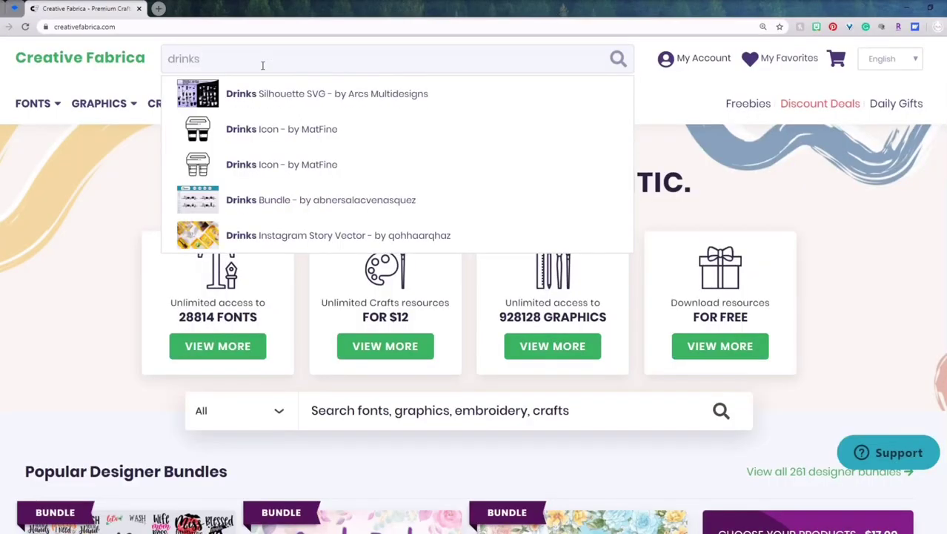
{"action": "key", "text": "Return"}
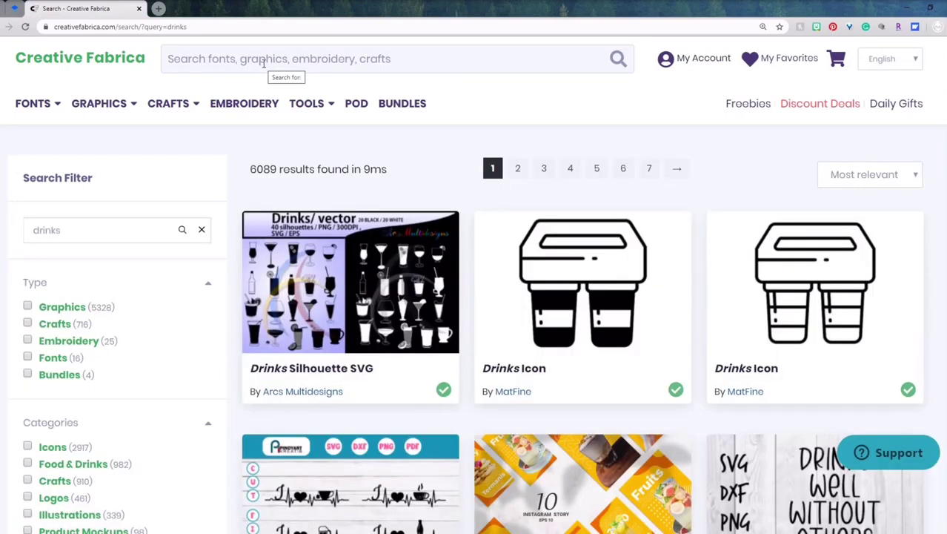
{"action": "scroll", "coordinate": [313, 221], "scroll_direction": "down", "scroll_amount": 1}
{"action": "left_click", "coordinate": [337, 231]}
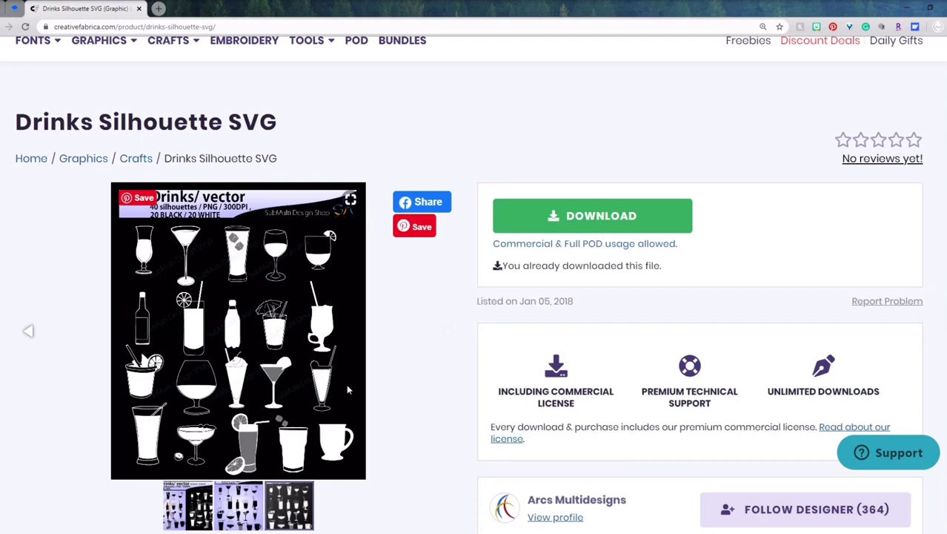
{"action": "left_click", "coordinate": [581, 225]}
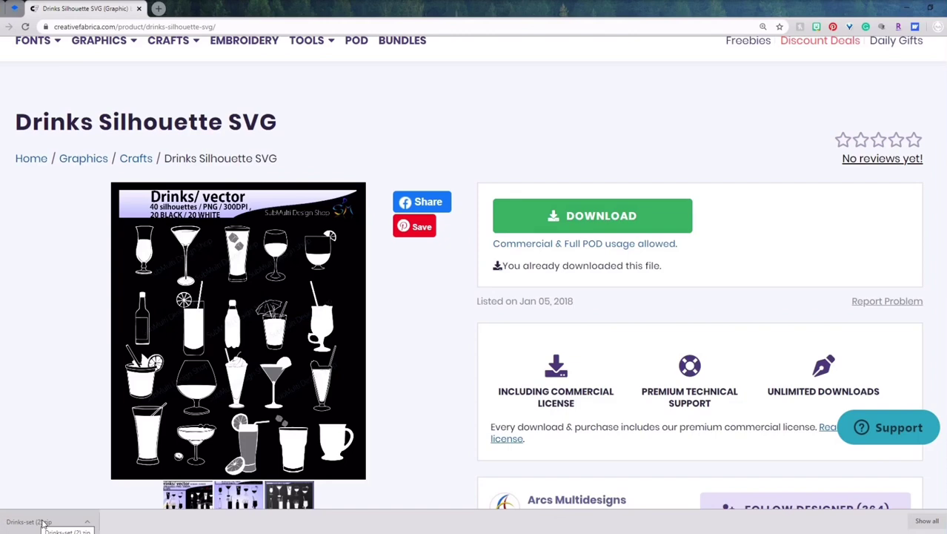
- Copy drinks11 and drinks16 from the zip's Drinks set > black PNG folder into the Youtube folder
{"action": "left_click", "coordinate": [44, 523]}
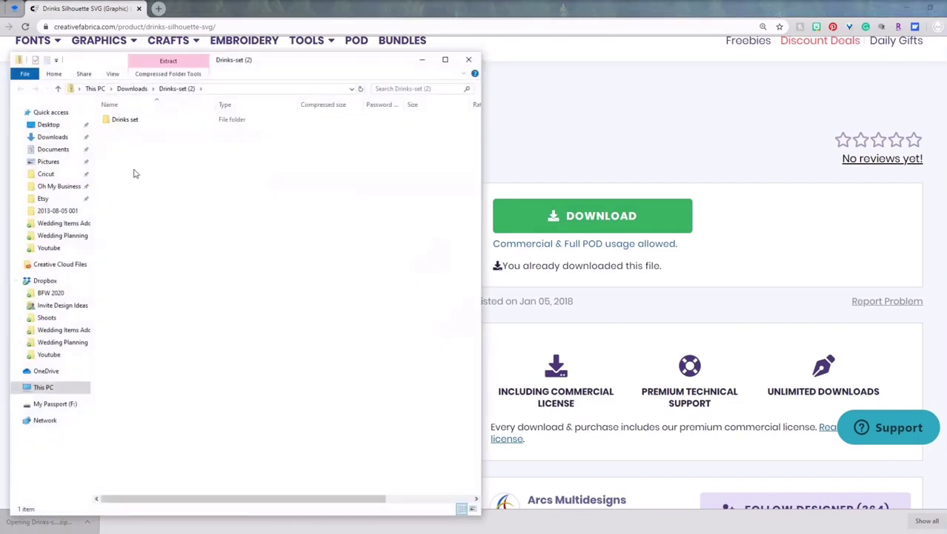
{"action": "double_click", "coordinate": [135, 121]}
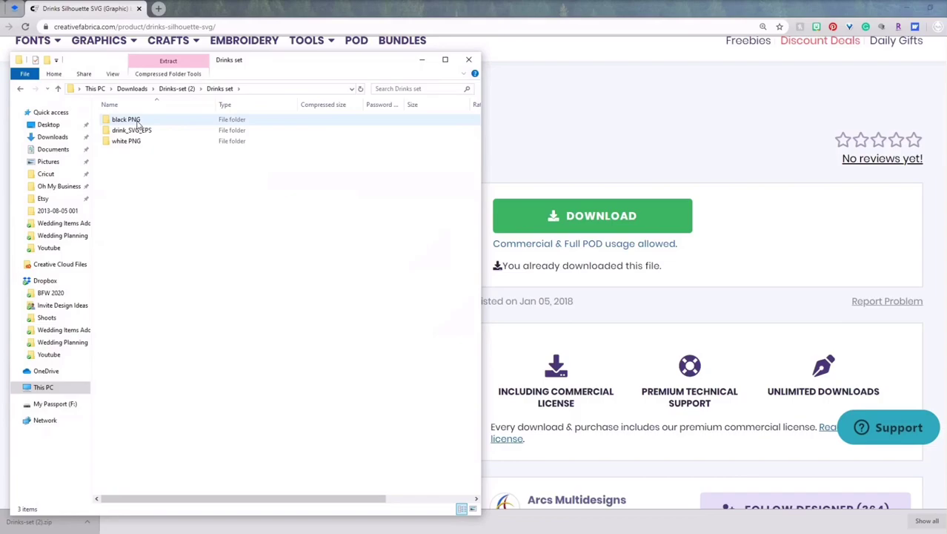
{"action": "double_click", "coordinate": [126, 120]}
{"action": "double_click", "coordinate": [136, 121]}
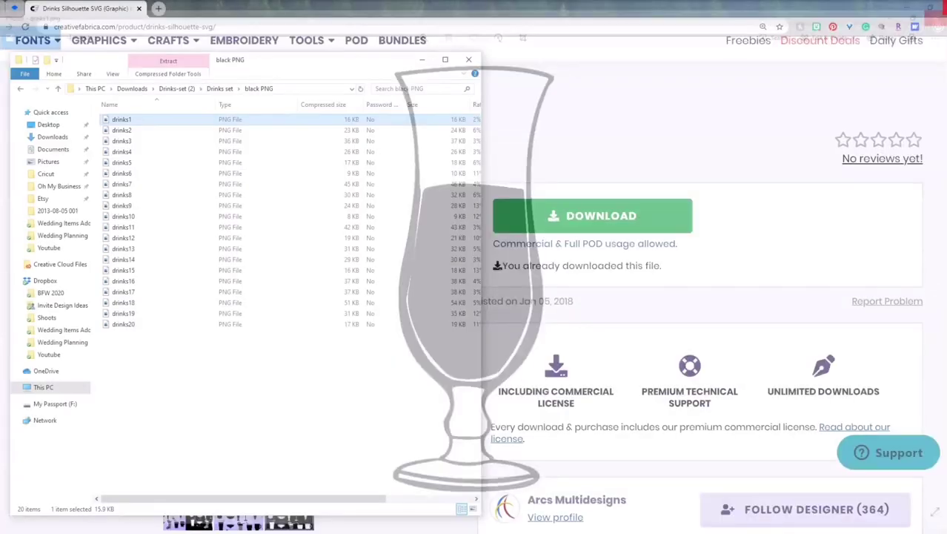
{"action": "left_click", "coordinate": [423, 61]}
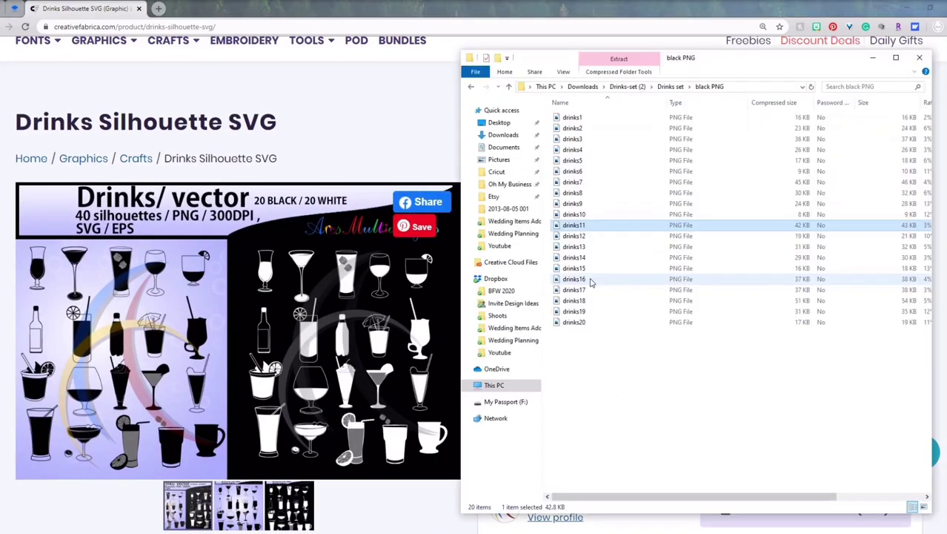
{"action": "left_click", "coordinate": [591, 281], "text": "ctrl"}
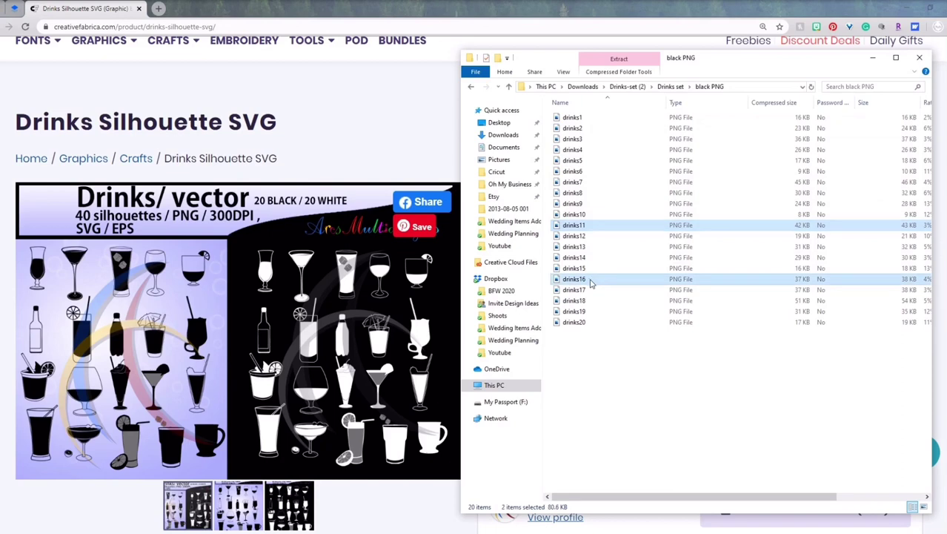
{"action": "left_click_drag", "start_coordinate": [510, 263], "coordinate": [500, 246]}
{"action": "left_click", "coordinate": [499, 246]}
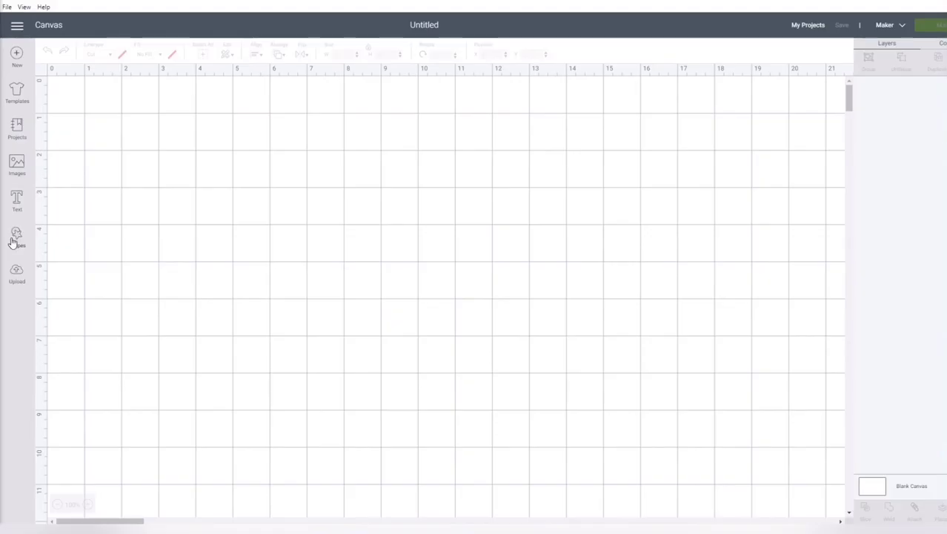
- Add a square to the canvas sized 8 in wide by 10 in high
{"action": "left_click", "coordinate": [17, 238]}
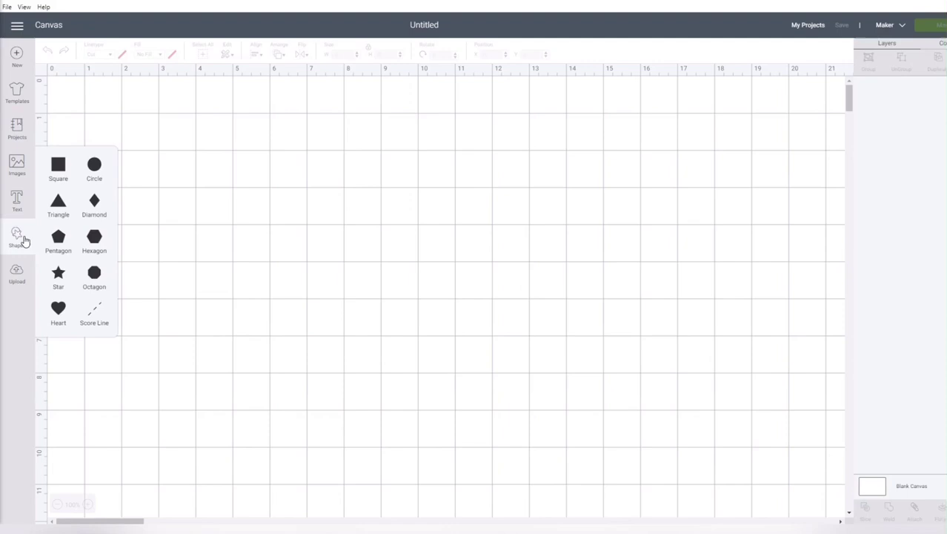
{"action": "left_click", "coordinate": [62, 171]}
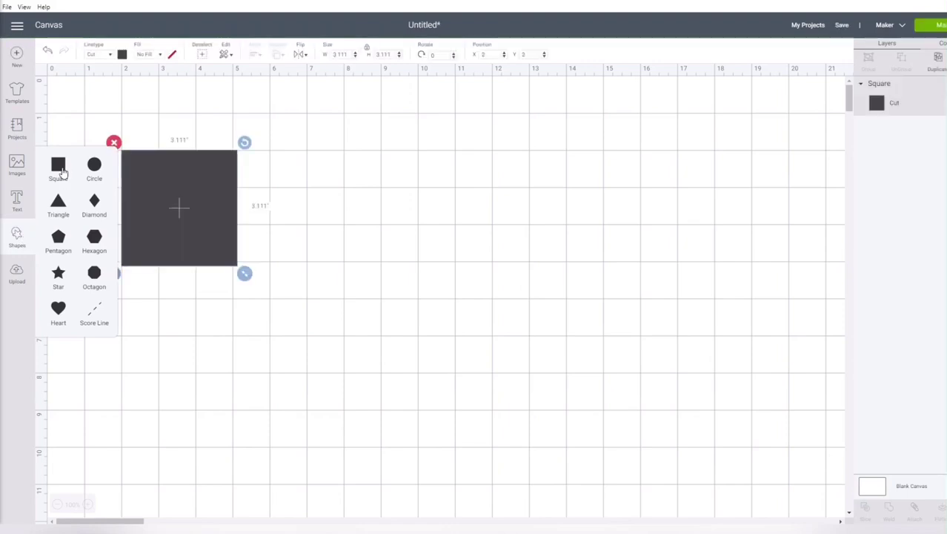
{"action": "left_click", "coordinate": [175, 239]}
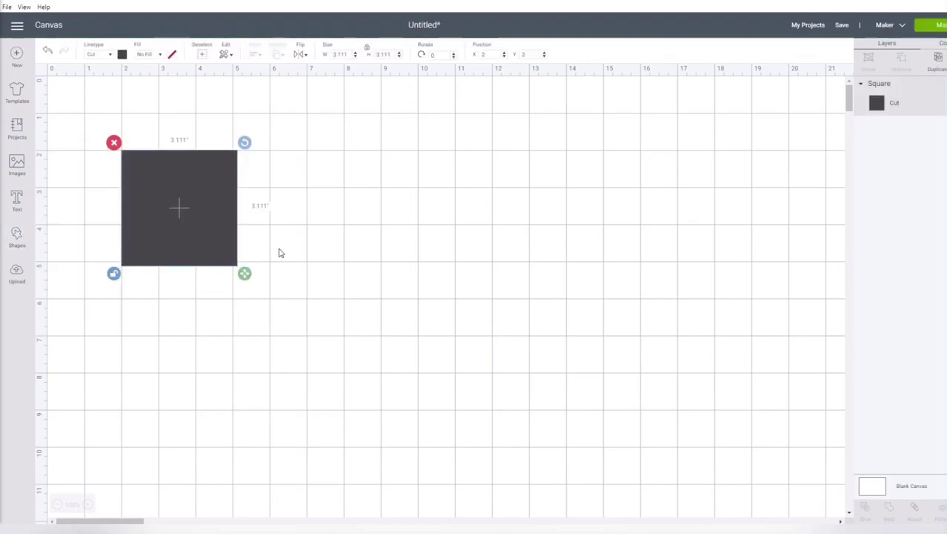
{"action": "type", "text": "8"}
{"action": "key", "text": "Tab"}
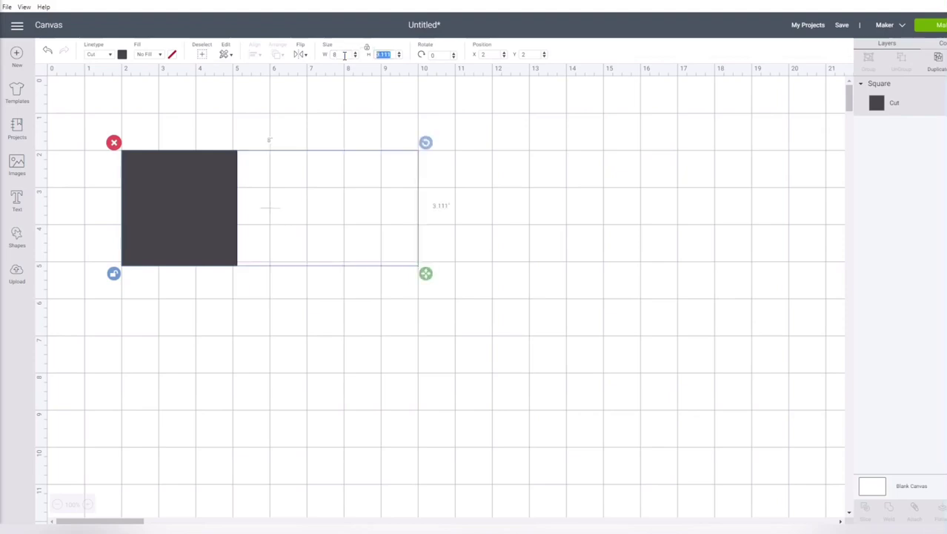
{"action": "key", "text": "Return"}
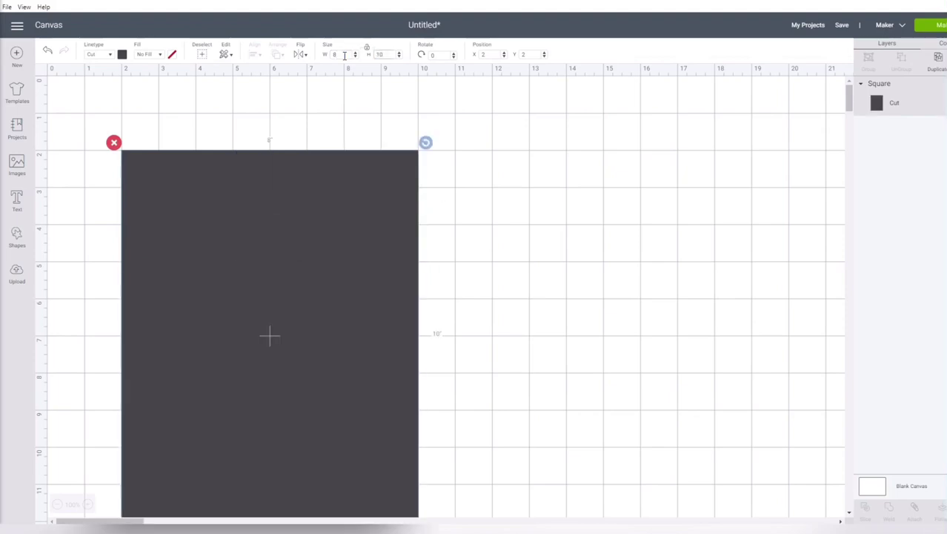
- Change the square's colour to white
{"action": "left_click", "coordinate": [121, 55]}
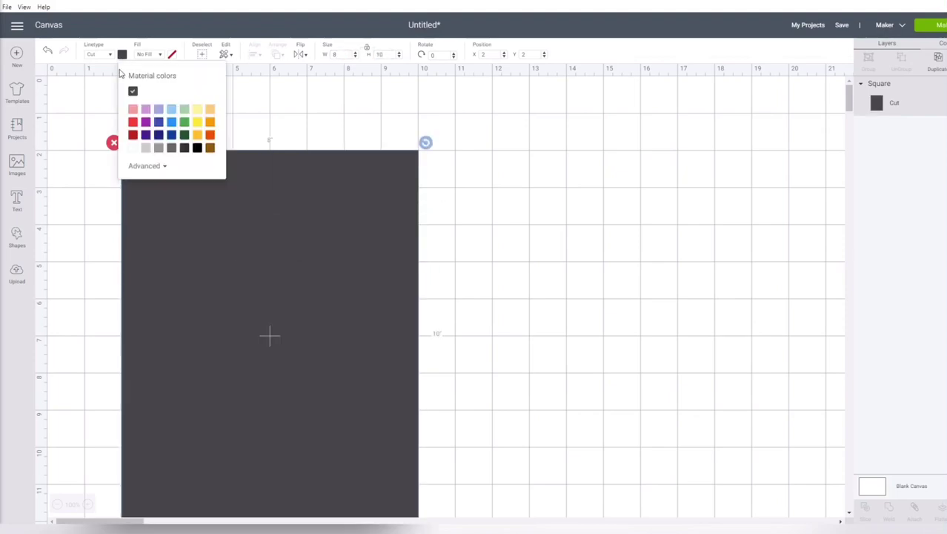
{"action": "left_click", "coordinate": [136, 151]}
{"action": "left_click", "coordinate": [20, 202]}
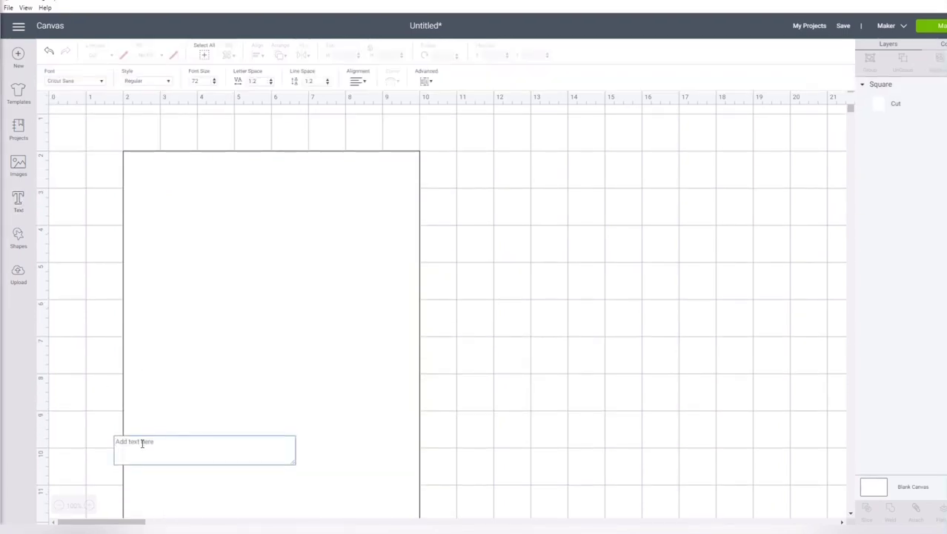
- Type 'Signature Cocktails' and set it in the Hello Grizelle font
{"action": "type", "text": "Signa"}
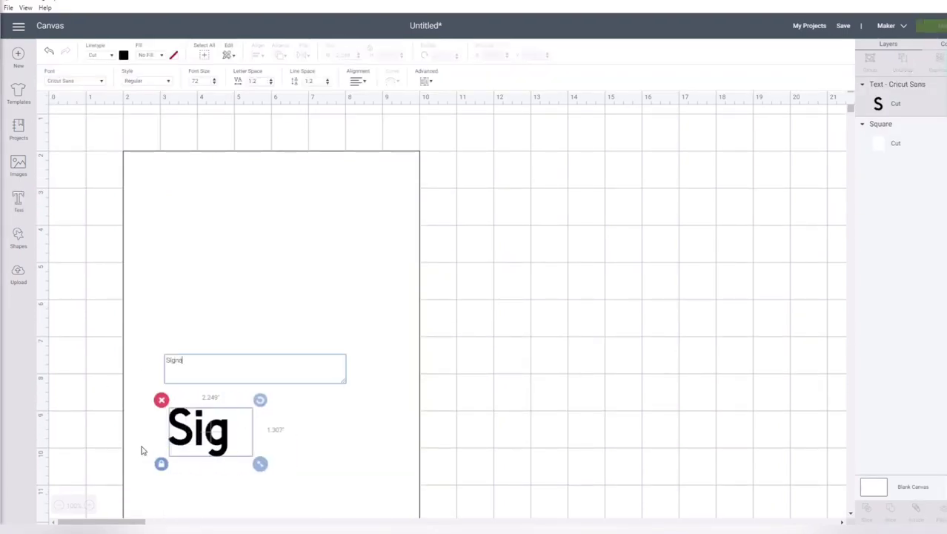
{"action": "type", "text": "ture Cocktails"}
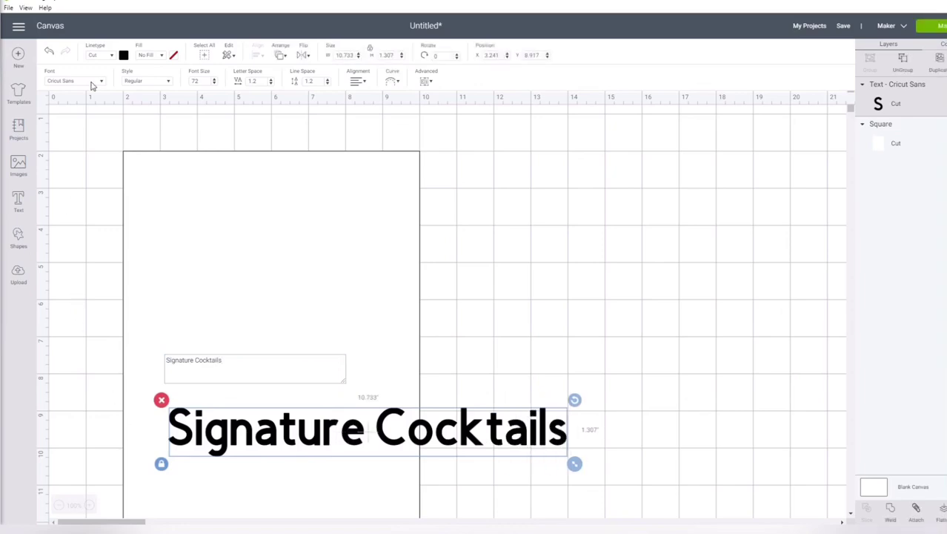
{"action": "left_click", "coordinate": [92, 84]}
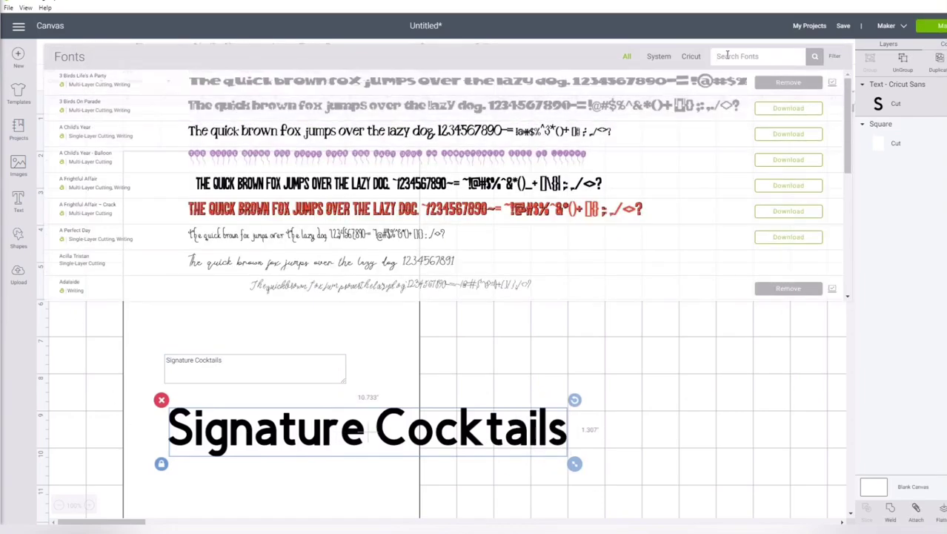
{"action": "left_click", "coordinate": [727, 55]}
{"action": "type", "text": "hello"}
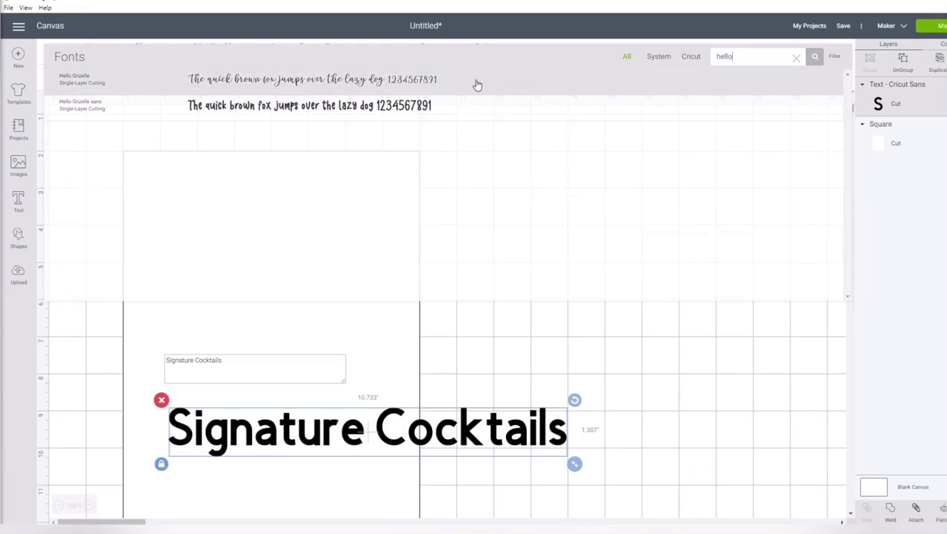
{"action": "left_click", "coordinate": [476, 83]}
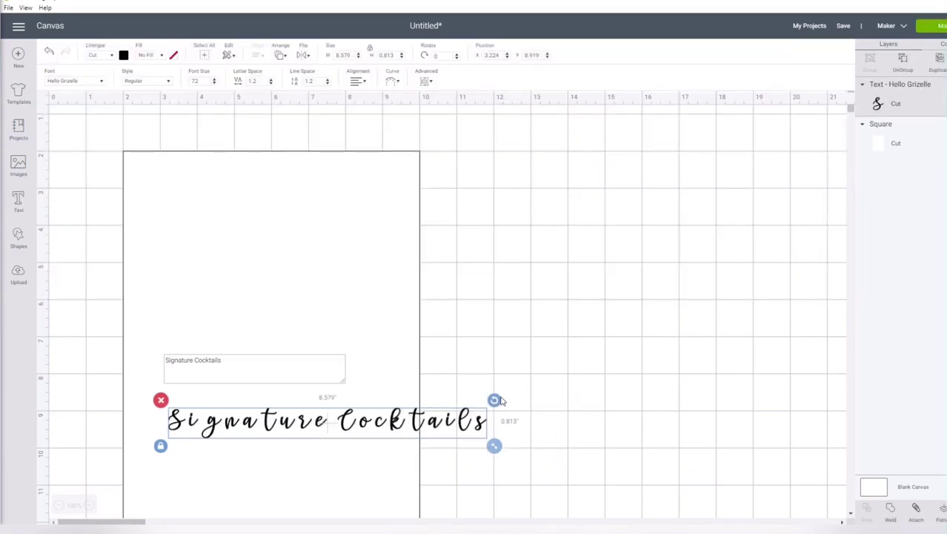
- Set the title's letter spacing to 0 and ungroup it into separate letters
{"action": "mouse_move", "coordinate": [494, 445]}
{"action": "left_mouse_down"}
{"action": "mouse_move", "coordinate": [692, 482]}
{"action": "mouse_move", "coordinate": [655, 411]}
{"action": "mouse_move", "coordinate": [615, 215]}
{"action": "mouse_move", "coordinate": [722, 220]}
{"action": "left_mouse_up"}
{"action": "left_click", "coordinate": [90, 505]}
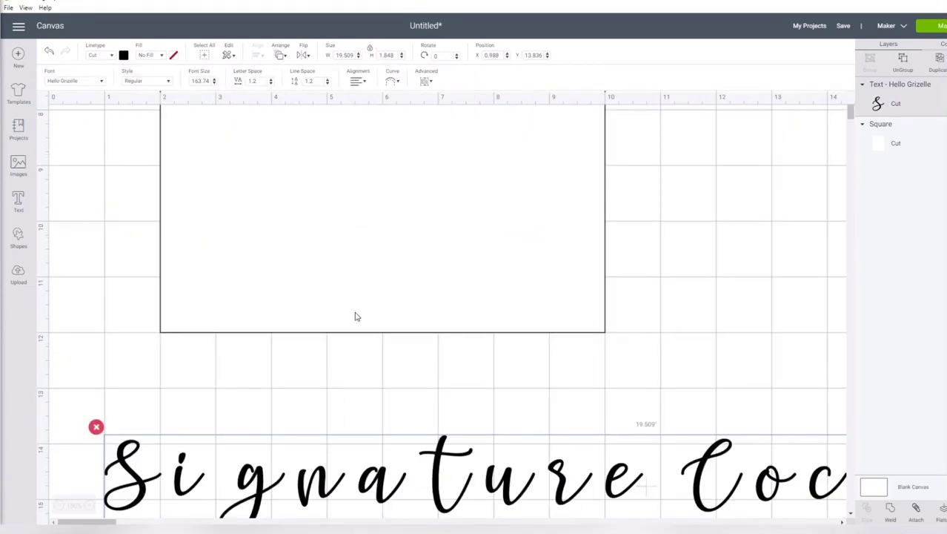
{"action": "scroll", "coordinate": [355, 317], "scroll_direction": "down", "scroll_amount": 3}
{"action": "type", "text": "0"}
{"action": "key", "text": "Return"}
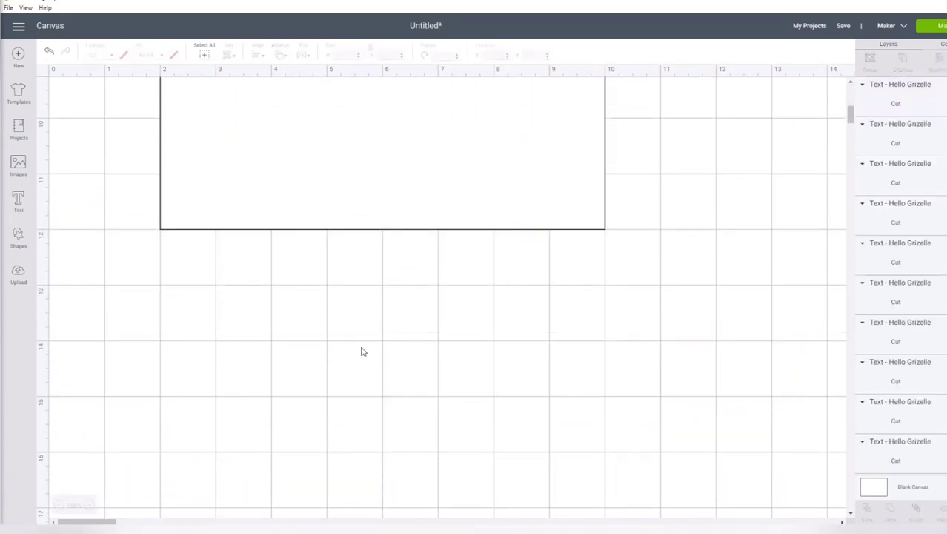
{"action": "left_click", "coordinate": [374, 367]}
- Close up the gaps between the Signature letters and select the whole word
{"action": "left_click_drag", "start_coordinate": [459, 378], "coordinate": [496, 382]}
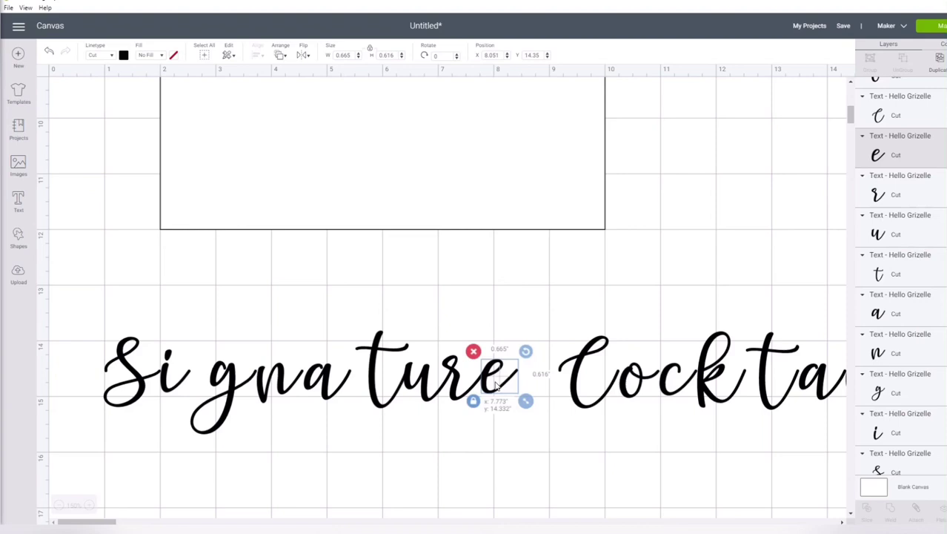
{"action": "left_click_drag", "start_coordinate": [319, 382], "coordinate": [343, 382]}
{"action": "left_click_drag", "start_coordinate": [276, 378], "coordinate": [305, 378]}
{"action": "left_click_drag", "start_coordinate": [223, 381], "coordinate": [244, 382]}
{"action": "mouse_move", "coordinate": [145, 371]}
{"action": "left_mouse_down"}
{"action": "mouse_move", "coordinate": [202, 370]}
{"action": "mouse_move", "coordinate": [196, 378]}
{"action": "left_mouse_up"}
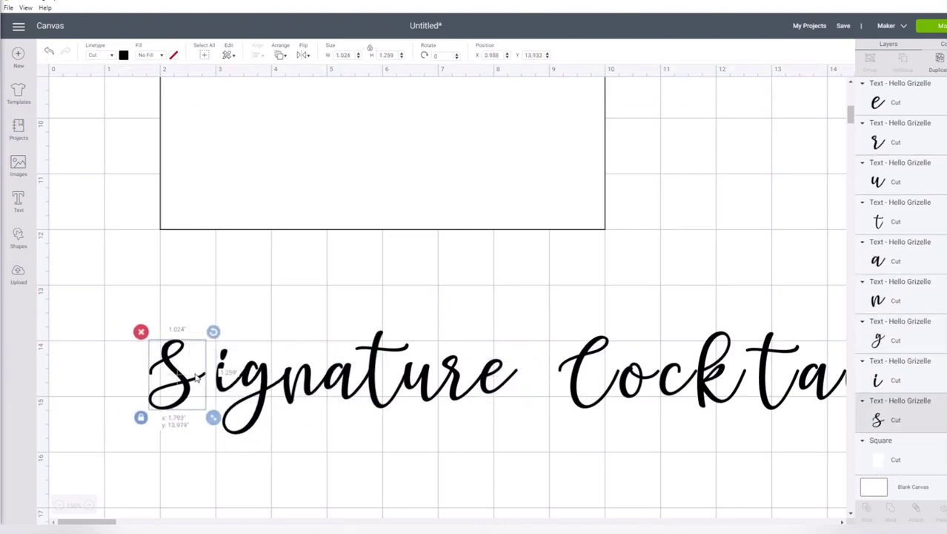
{"action": "left_click_drag", "start_coordinate": [114, 368], "coordinate": [433, 444]}
- Tighten the Cocktails letters and weld them into one piece
{"action": "scroll", "coordinate": [445, 296], "scroll_direction": "right", "scroll_amount": 6}
{"action": "left_click", "coordinate": [310, 391]}
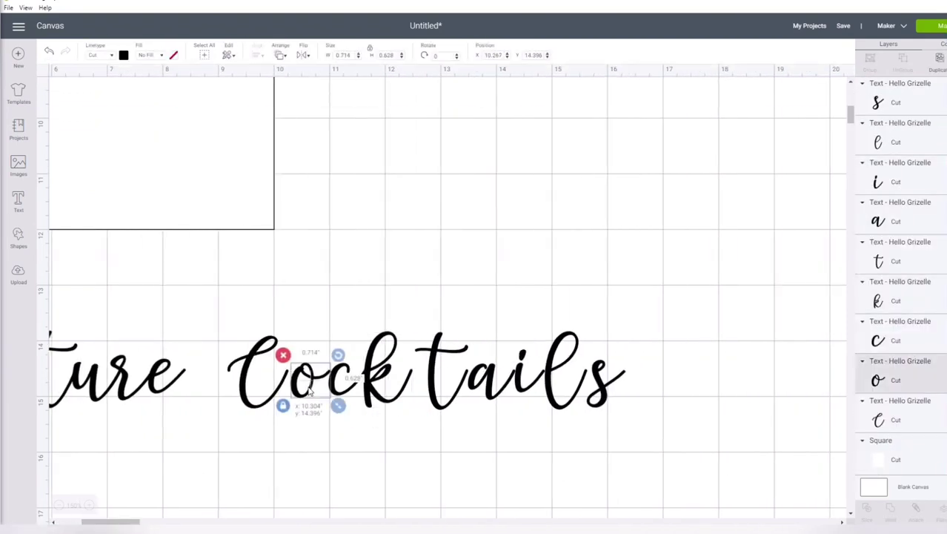
{"action": "left_click_drag", "start_coordinate": [255, 374], "coordinate": [274, 374]}
{"action": "left_click_drag", "start_coordinate": [448, 370], "coordinate": [502, 378]}
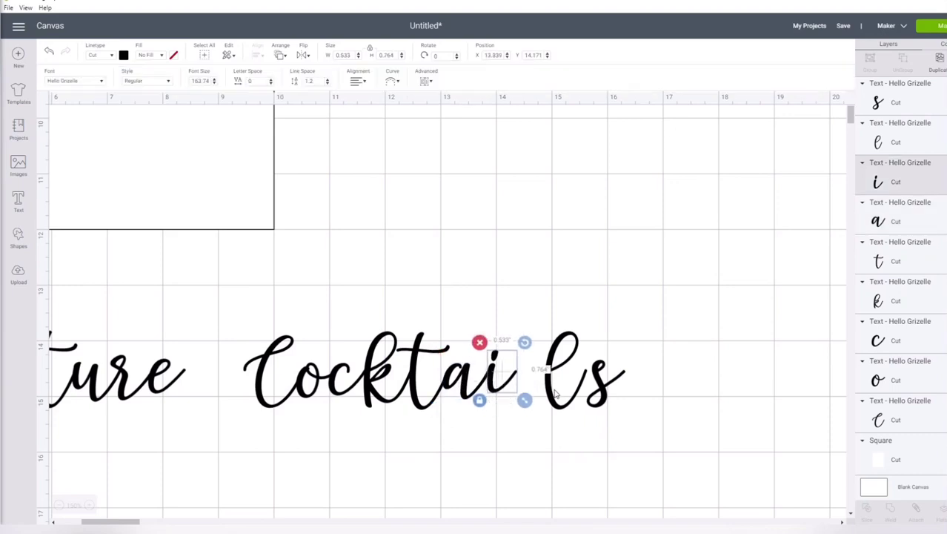
{"action": "left_click_drag", "start_coordinate": [556, 395], "coordinate": [523, 391]}
{"action": "left_click_drag", "start_coordinate": [607, 382], "coordinate": [569, 382]}
{"action": "left_click_drag", "start_coordinate": [624, 447], "coordinate": [249, 338]}
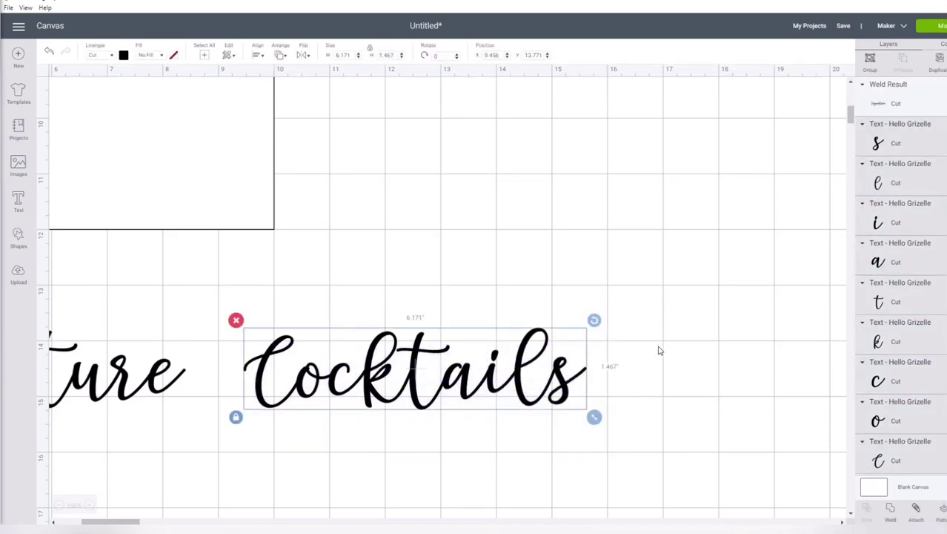
{"action": "left_click", "coordinate": [914, 507]}
- Stack Cocktails under Signature, move the title to the square's top and enlarge it
{"action": "left_click_drag", "start_coordinate": [385, 410], "coordinate": [289, 461]}
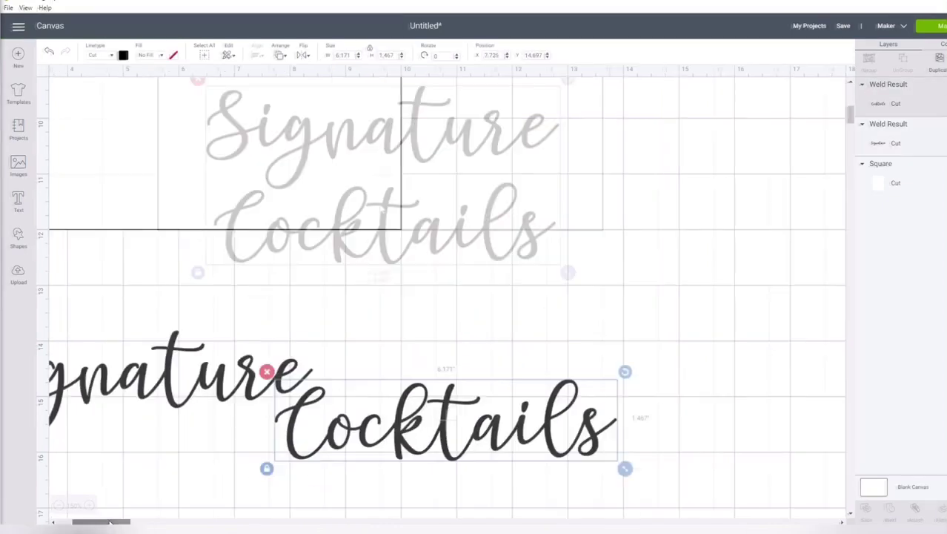
{"action": "scroll", "coordinate": [383, 265], "scroll_direction": "up", "scroll_amount": 5}
{"action": "left_click_drag", "start_coordinate": [422, 391], "coordinate": [415, 249]}
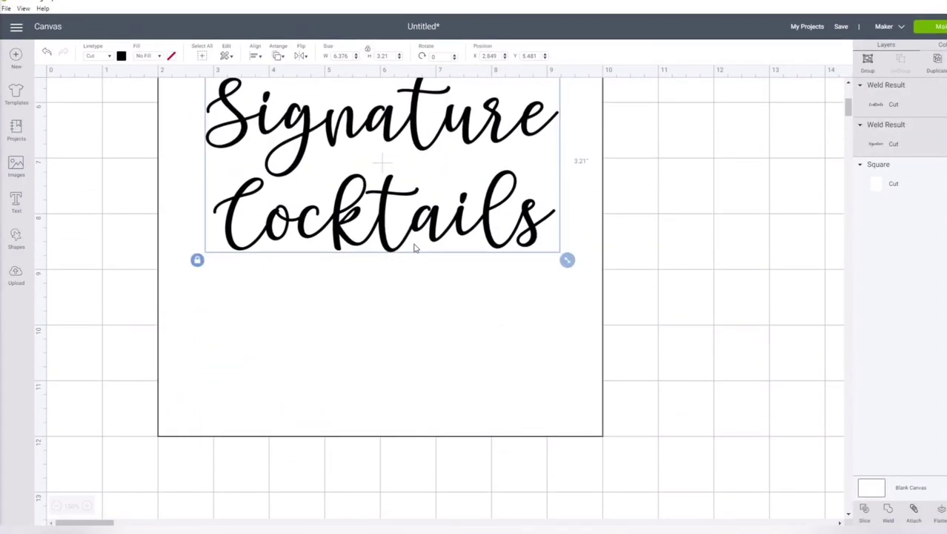
{"action": "scroll", "coordinate": [416, 248], "scroll_direction": "up", "scroll_amount": 5}
{"action": "mouse_move", "coordinate": [412, 342]}
{"action": "left_mouse_down"}
{"action": "mouse_move", "coordinate": [400, 171]}
{"action": "mouse_move", "coordinate": [383, 169]}
{"action": "left_mouse_up"}
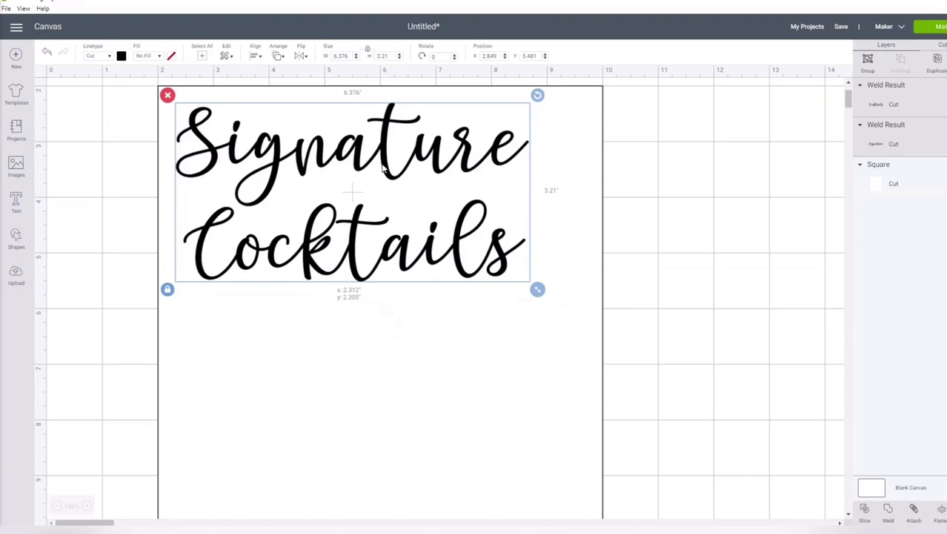
{"action": "left_click_drag", "start_coordinate": [532, 297], "coordinate": [593, 321]}
{"action": "scroll", "coordinate": [164, 276], "scroll_direction": "down", "scroll_amount": 2}
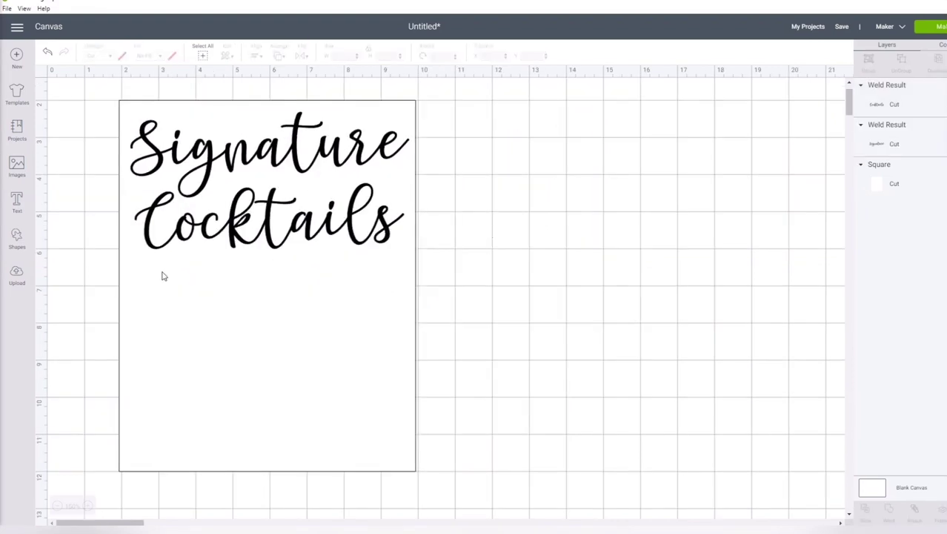
- Upload drinks16 as a simple image and save it as a cut image
{"action": "left_click", "coordinate": [16, 276]}
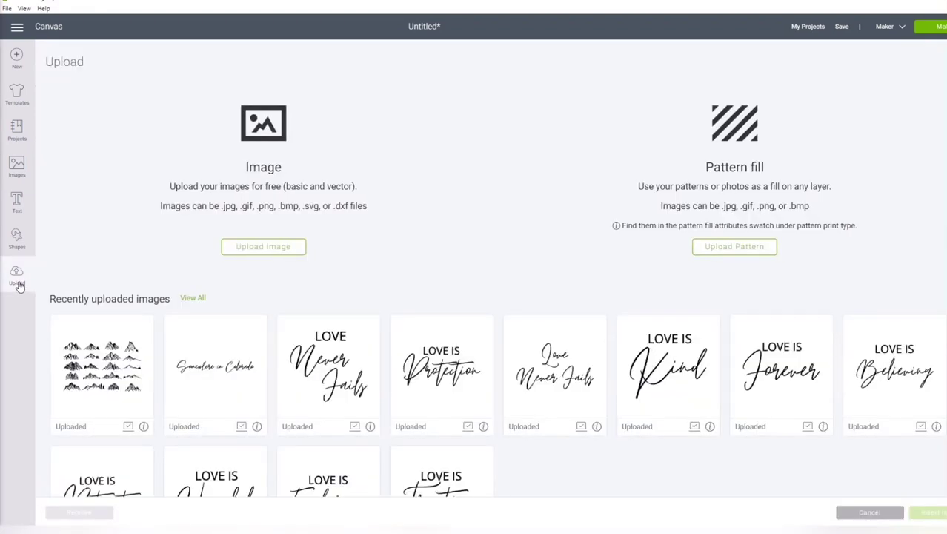
{"action": "left_click", "coordinate": [263, 248]}
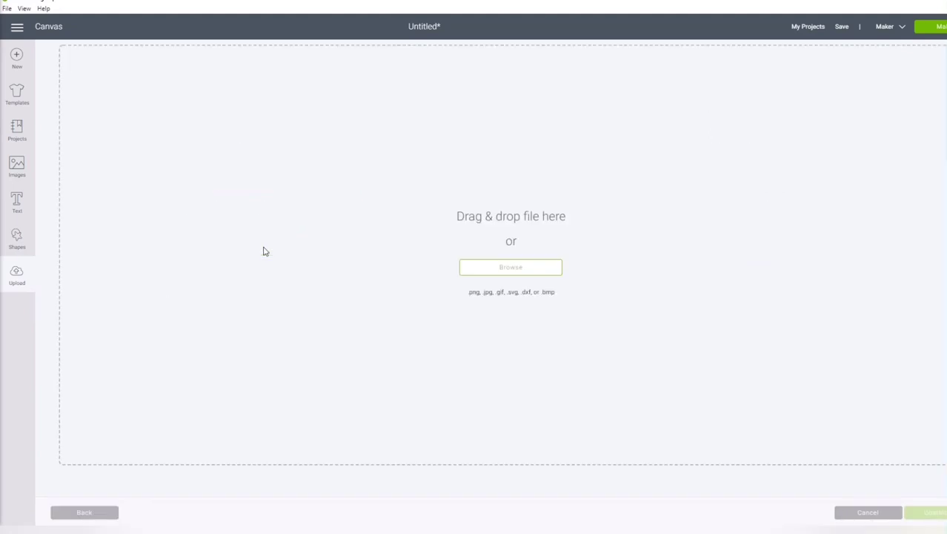
{"action": "left_click", "coordinate": [501, 275]}
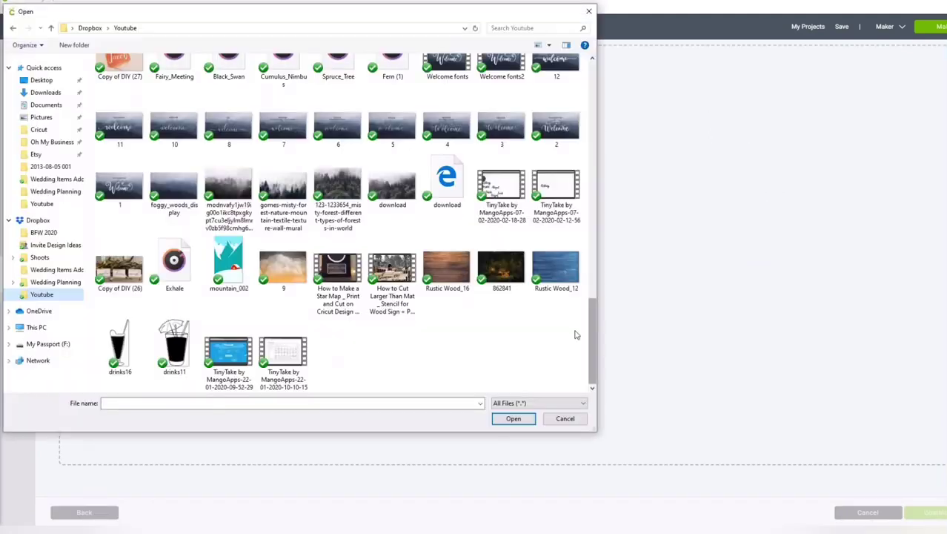
{"action": "left_click", "coordinate": [510, 418]}
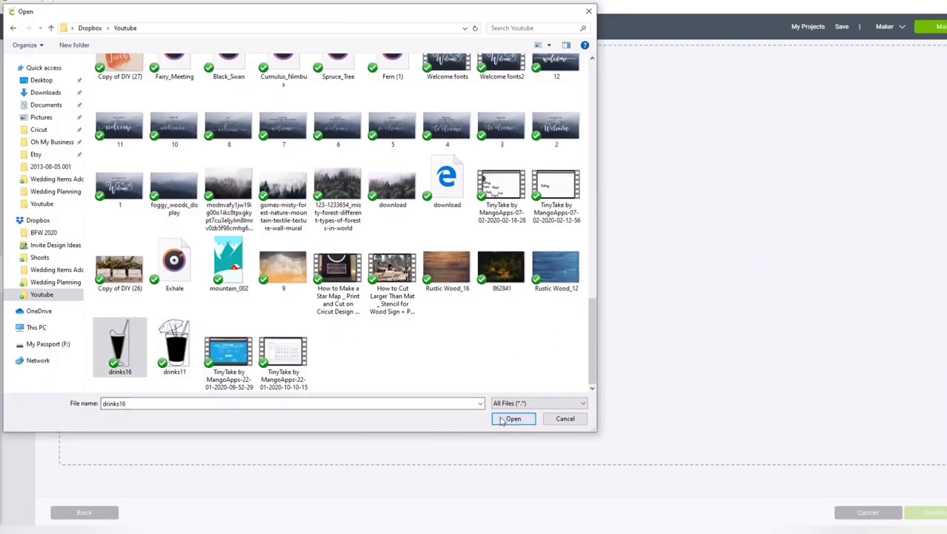
{"action": "left_click", "coordinate": [534, 147]}
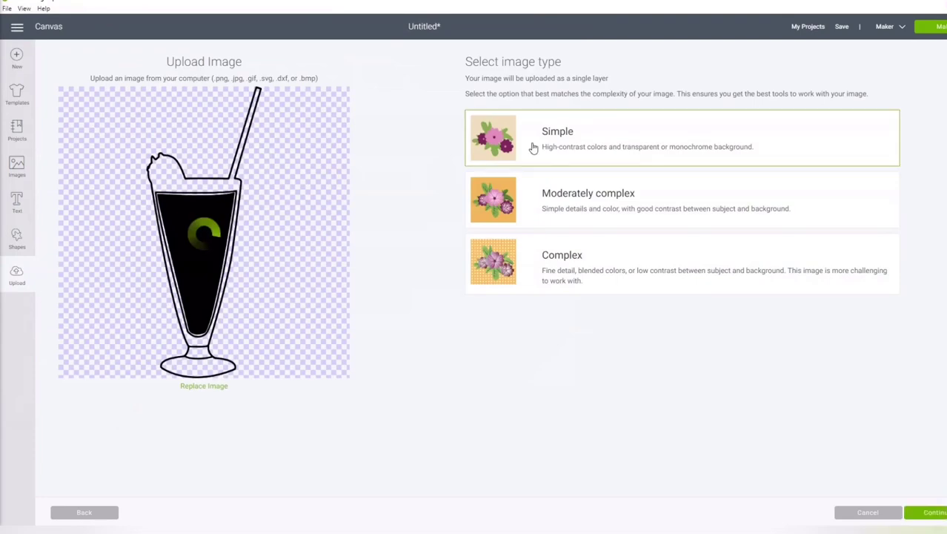
{"action": "left_click", "coordinate": [935, 515]}
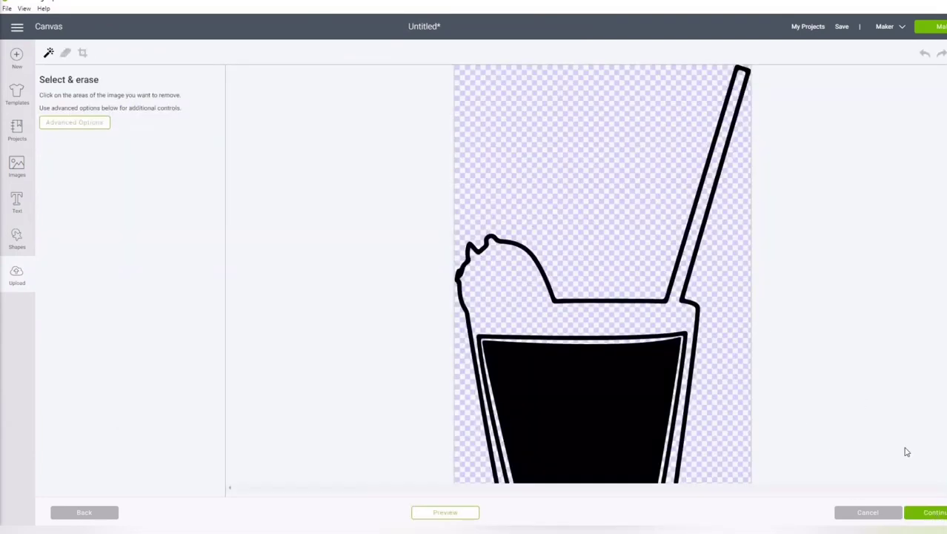
{"action": "left_click", "coordinate": [932, 513]}
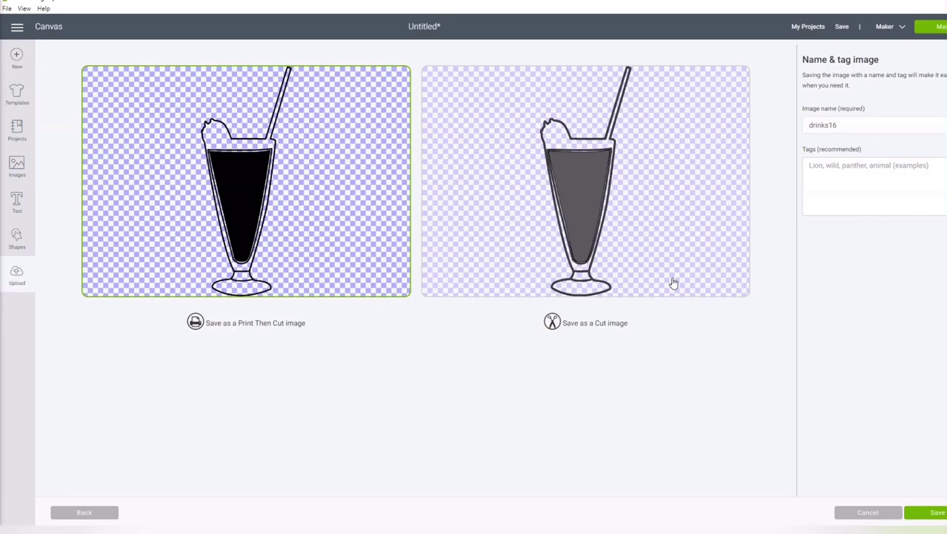
{"action": "left_click", "coordinate": [673, 283]}
{"action": "left_click", "coordinate": [918, 513]}
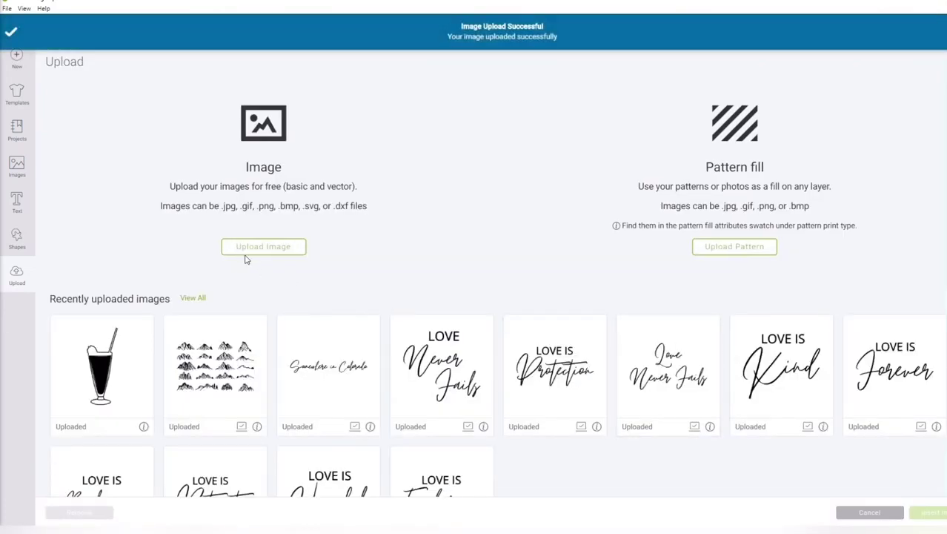
- Upload drinks11 as well and insert both drink images onto the canvas
{"action": "left_click", "coordinate": [249, 247]}
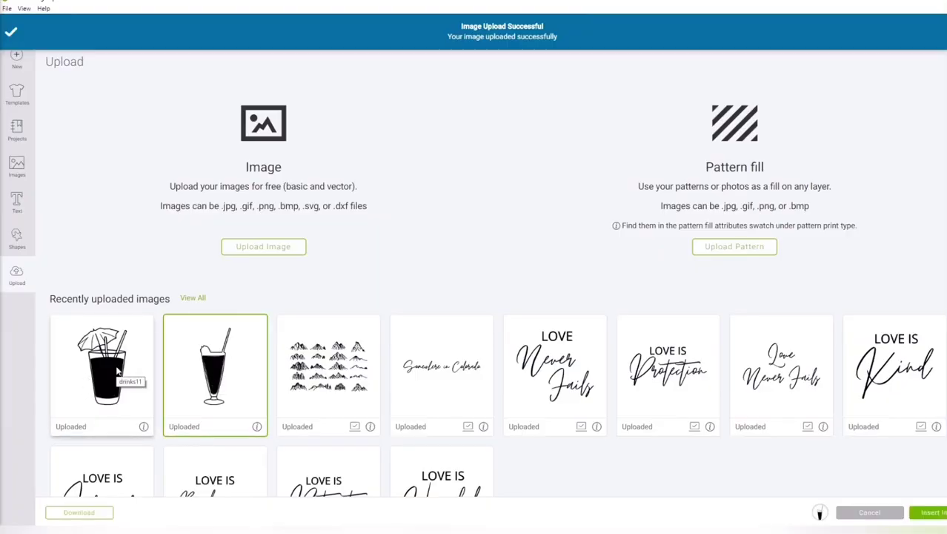
{"action": "left_click", "coordinate": [116, 373]}
{"action": "left_click", "coordinate": [933, 512]}
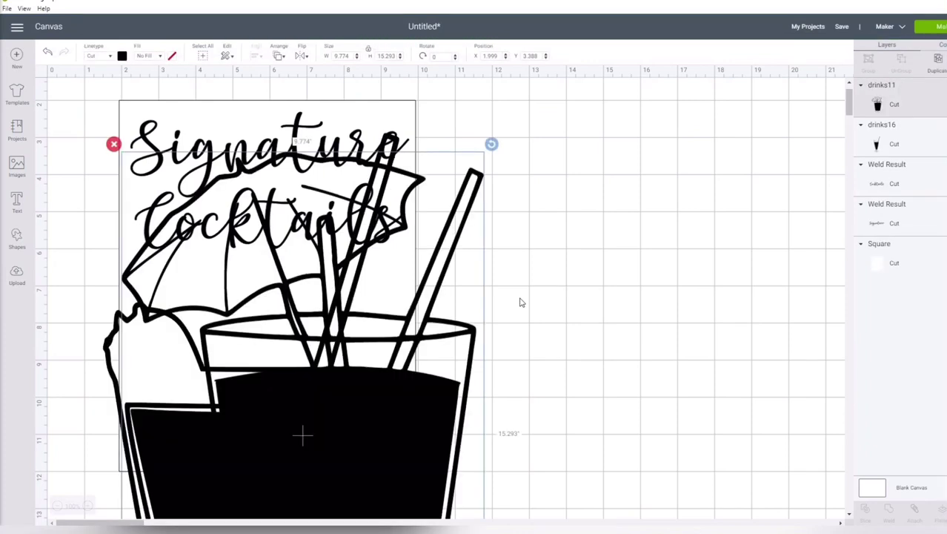
- Shrink both glasses, unlock and slightly widen the tall one, and place them side by side
{"action": "scroll", "coordinate": [488, 381], "scroll_direction": "down", "scroll_amount": 8}
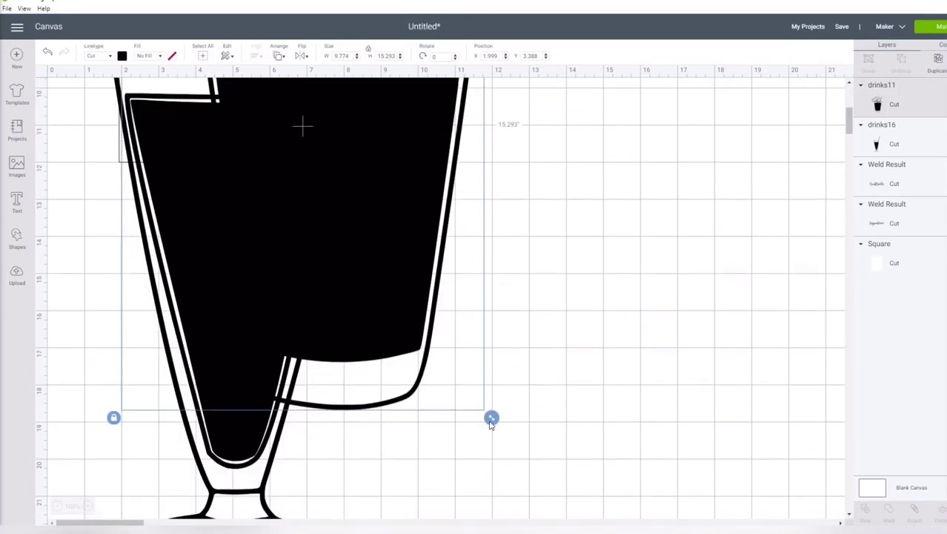
{"action": "left_click_drag", "start_coordinate": [411, 335], "coordinate": [553, 473]}
{"action": "left_click_drag", "start_coordinate": [515, 430], "coordinate": [376, 127]}
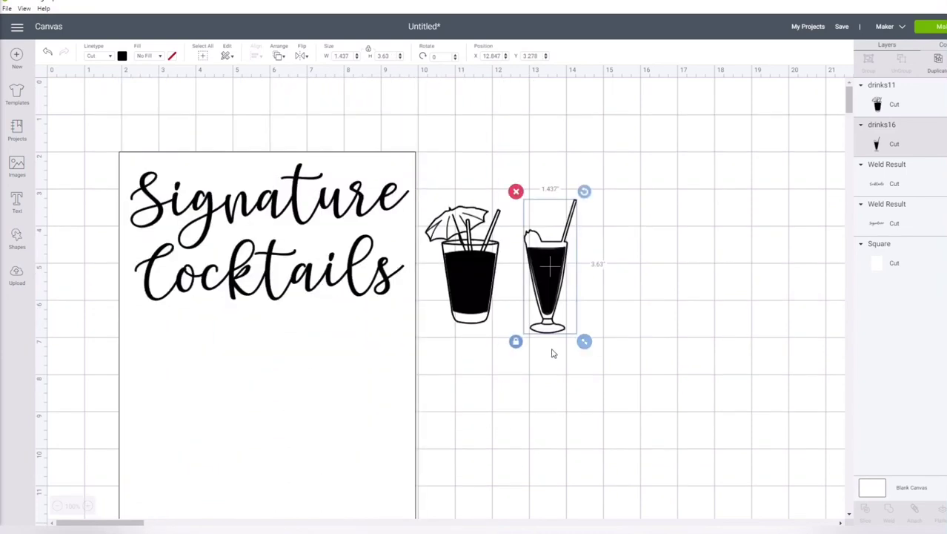
{"action": "left_click", "coordinate": [516, 341]}
{"action": "left_click_drag", "start_coordinate": [585, 346], "coordinate": [598, 341]}
{"action": "mouse_move", "coordinate": [571, 308]}
{"action": "left_mouse_down"}
{"action": "mouse_move", "coordinate": [467, 296]}
{"action": "mouse_move", "coordinate": [570, 295]}
{"action": "left_mouse_up"}
{"action": "left_click", "coordinate": [492, 284]}
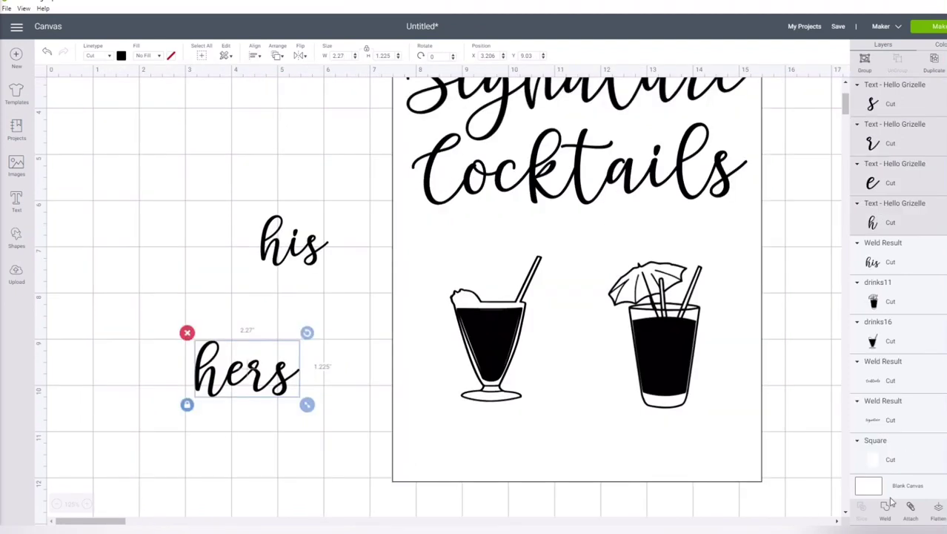
- Move and resize 'hers' and 'his' so they sit above the two glasses
{"action": "left_click_drag", "start_coordinate": [246, 379], "coordinate": [661, 242]}
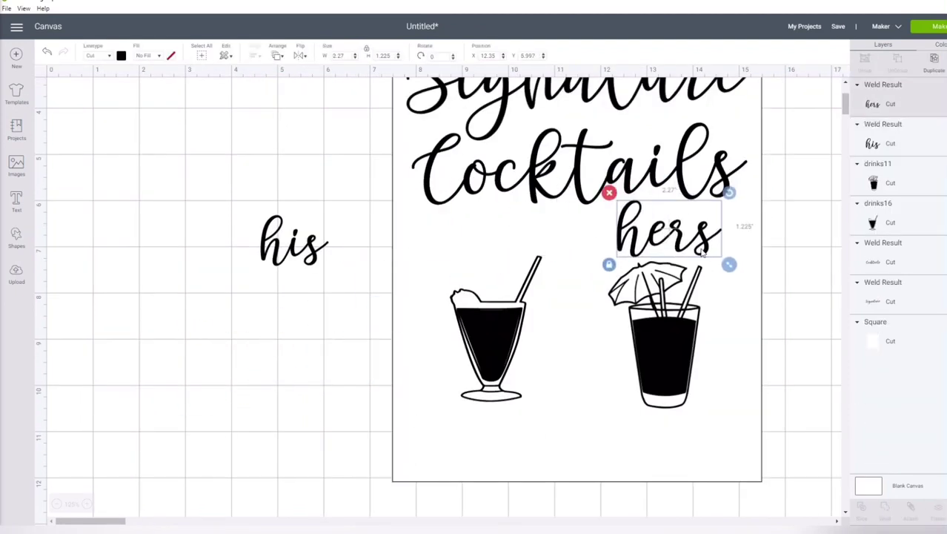
{"action": "left_click_drag", "start_coordinate": [728, 263], "coordinate": [676, 252]}
{"action": "left_click_drag", "start_coordinate": [293, 241], "coordinate": [491, 237]}
{"action": "left_click", "coordinate": [206, 274]}
{"action": "scroll", "coordinate": [206, 274], "scroll_direction": "up", "scroll_amount": 2}
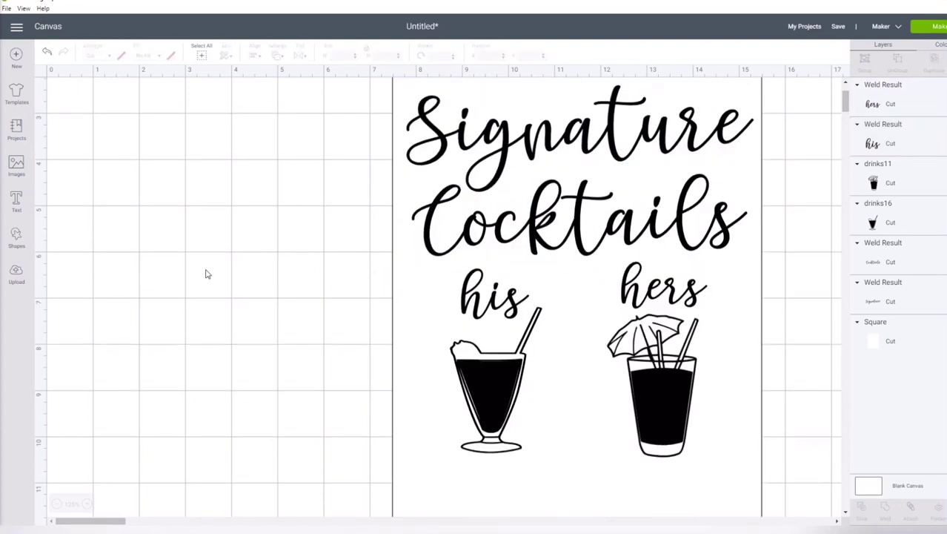
- Add the text MANHATTAN in the Paradiso font
{"action": "left_click", "coordinate": [15, 201]}
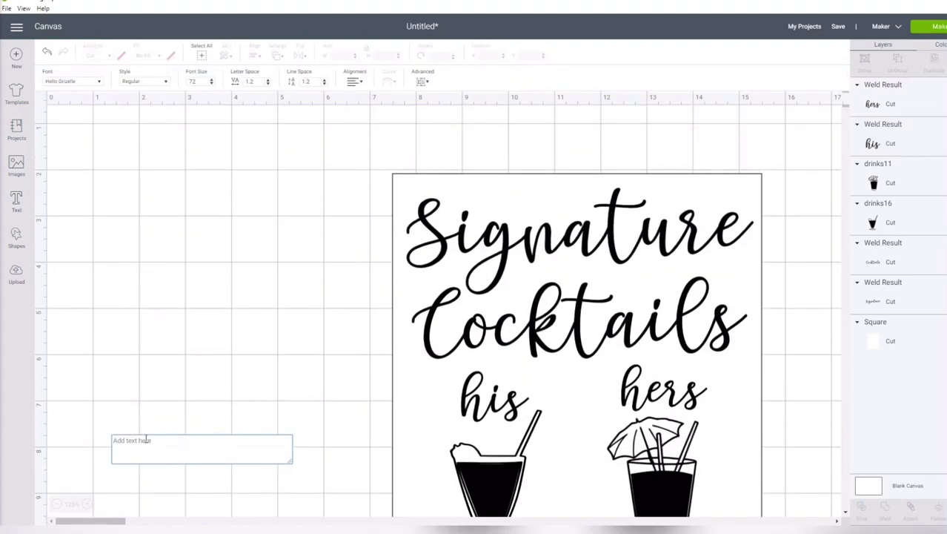
{"action": "type", "text": "MAN"}
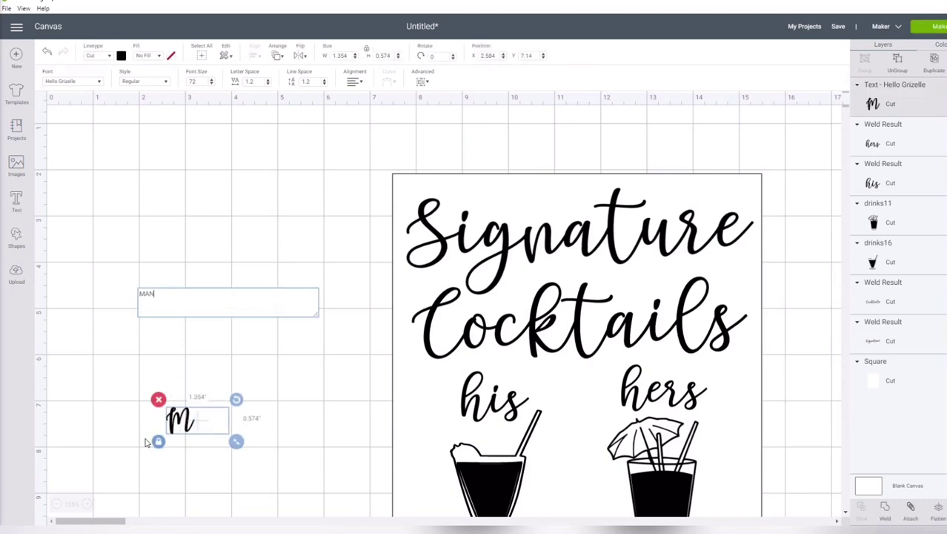
{"action": "type", "text": "HATTAN"}
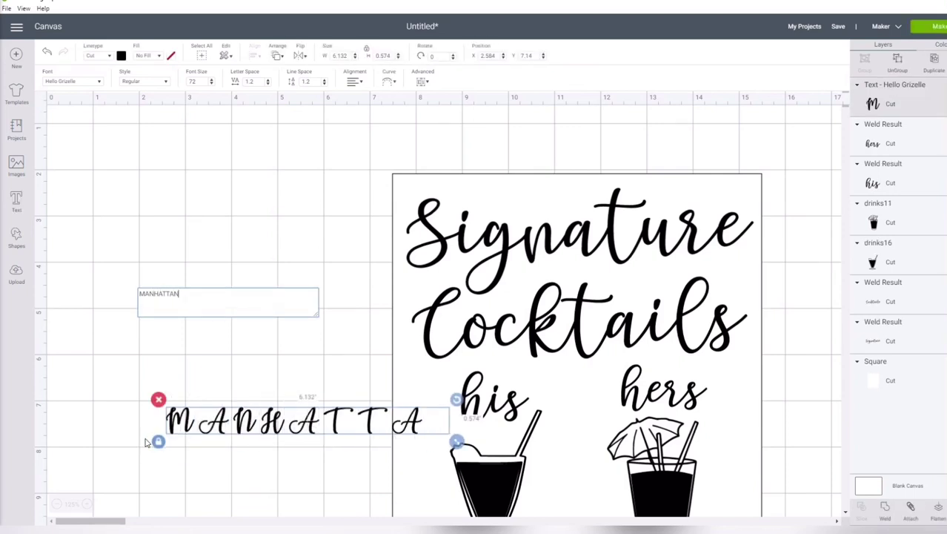
{"action": "left_click", "coordinate": [95, 85]}
{"action": "type", "text": "hello"}
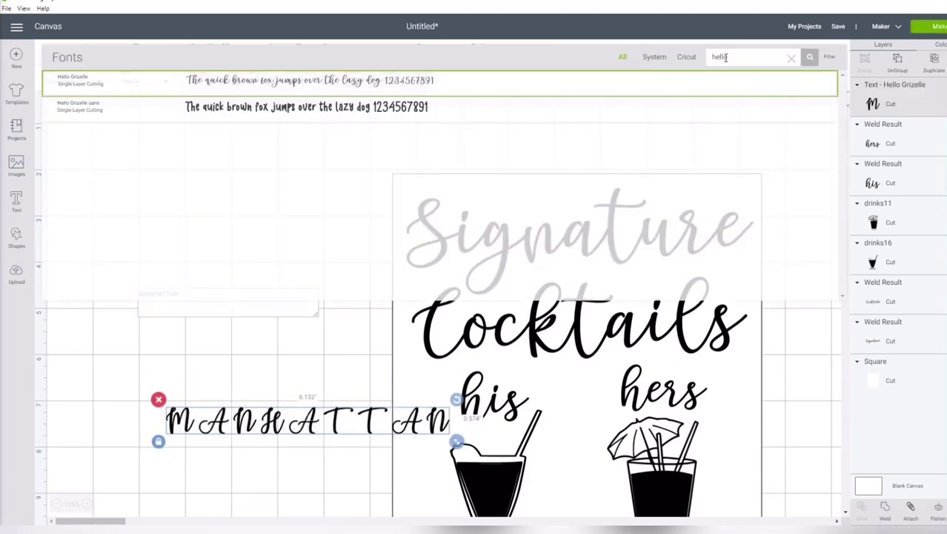
{"action": "type", "text": "PARA"}
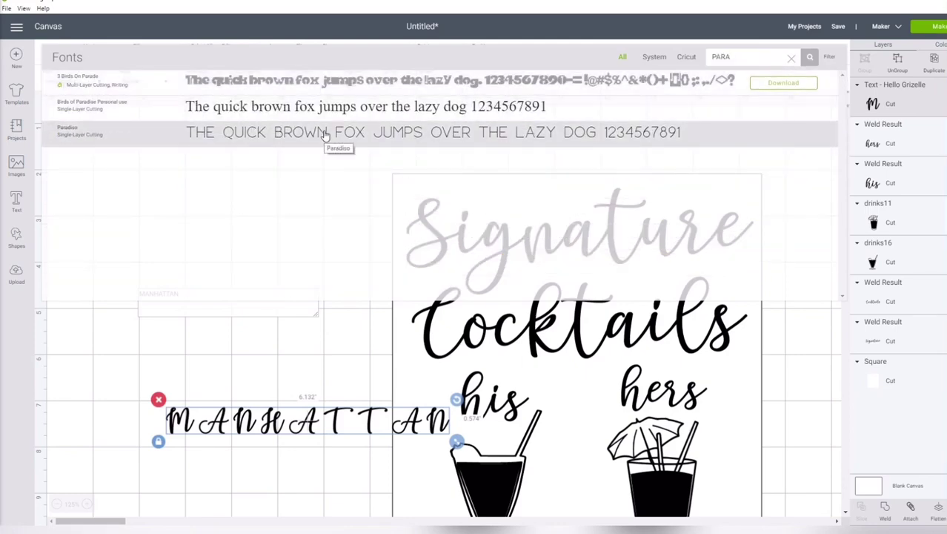
{"action": "left_click", "coordinate": [324, 134]}
- Move MANHATTAN beneath the left glass and shrink it to fit
{"action": "scroll", "coordinate": [243, 364], "scroll_direction": "down", "scroll_amount": 3}
{"action": "left_click", "coordinate": [379, 326]}
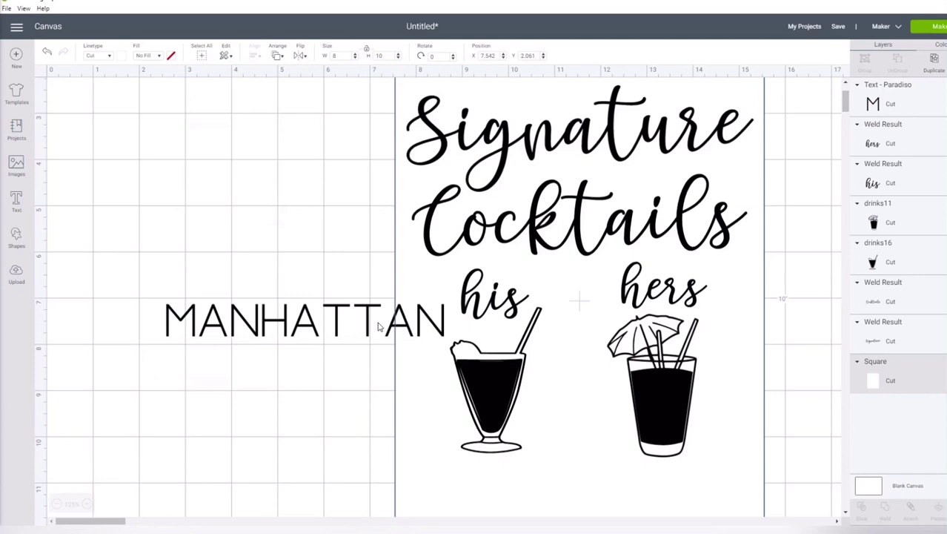
{"action": "left_click", "coordinate": [293, 313]}
{"action": "left_click_drag", "start_coordinate": [258, 347], "coordinate": [552, 447]}
{"action": "left_click_drag", "start_coordinate": [491, 428], "coordinate": [281, 341]}
- Duplicate MANHATTAN as MOSCOW MULE under the right glass and center both vertically
{"action": "left_click", "coordinate": [932, 68]}
{"action": "double_click", "coordinate": [280, 341]}
{"action": "type", "text": "MOSCOW MULE"}
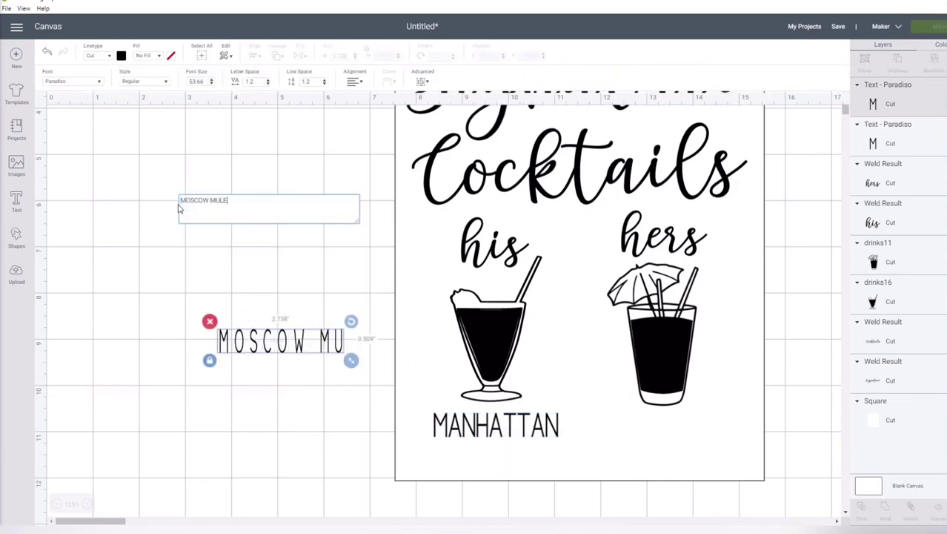
{"action": "mouse_move", "coordinate": [366, 364]}
{"action": "left_mouse_down"}
{"action": "mouse_move", "coordinate": [349, 357]}
{"action": "mouse_move", "coordinate": [362, 360]}
{"action": "left_mouse_up"}
{"action": "left_click_drag", "start_coordinate": [276, 347], "coordinate": [640, 438]}
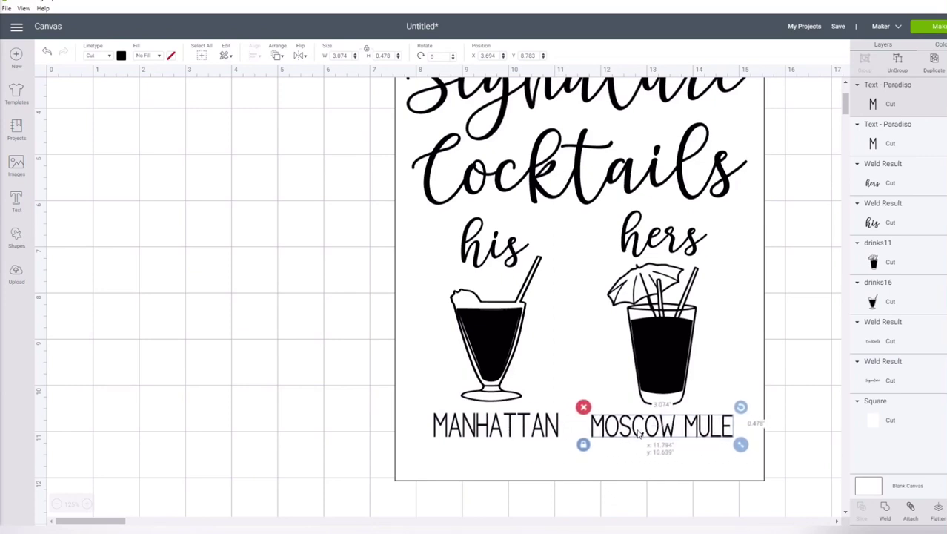
{"action": "left_click", "coordinate": [489, 426], "text": "shift"}
{"action": "left_click", "coordinate": [253, 56]}
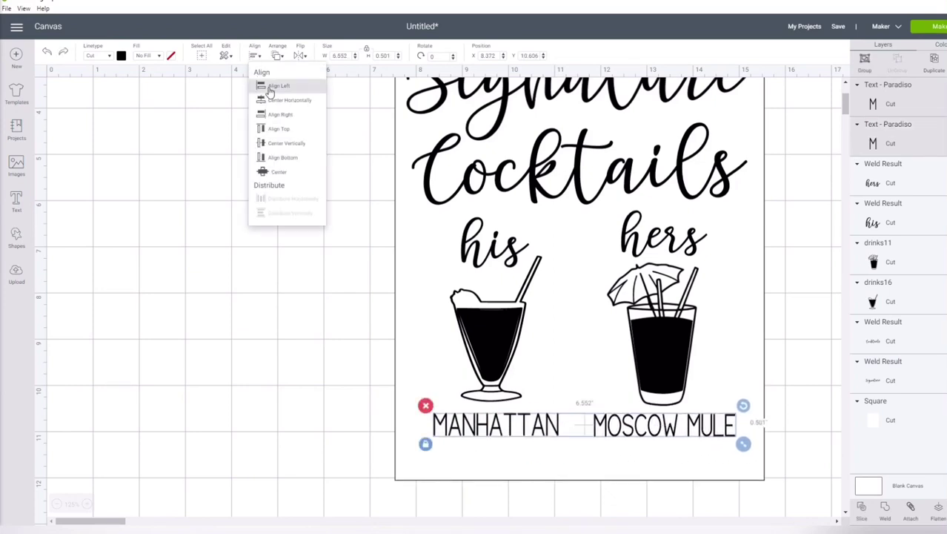
{"action": "left_click", "coordinate": [278, 144]}
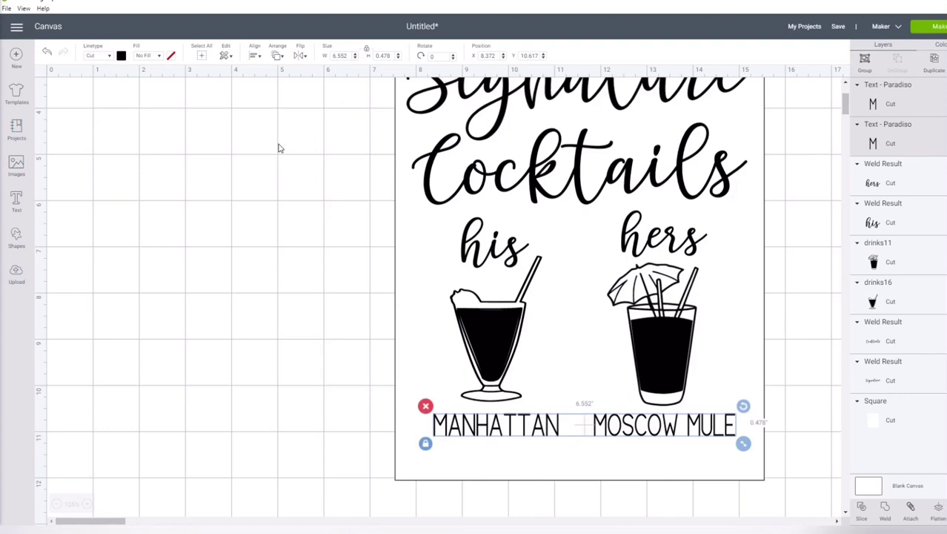
- Set both MOSCOW MULE and MANHATTAN to the Bold style
{"action": "left_click", "coordinate": [426, 387]}
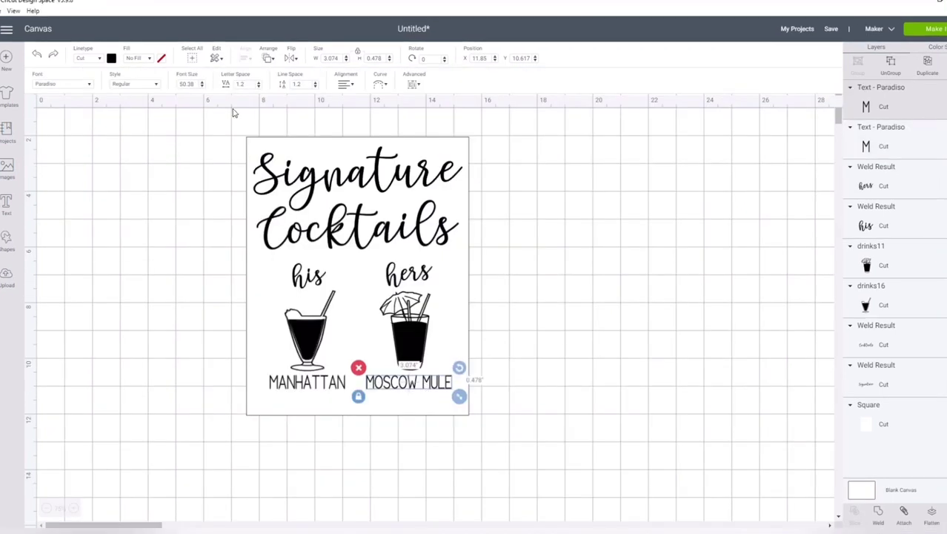
{"action": "left_click", "coordinate": [158, 87]}
{"action": "left_click", "coordinate": [133, 112]}
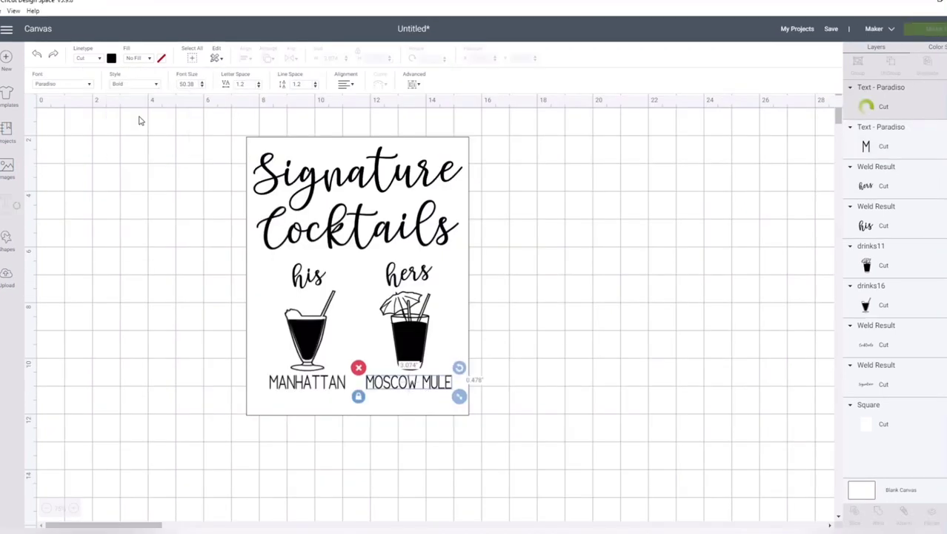
{"action": "left_click", "coordinate": [300, 383]}
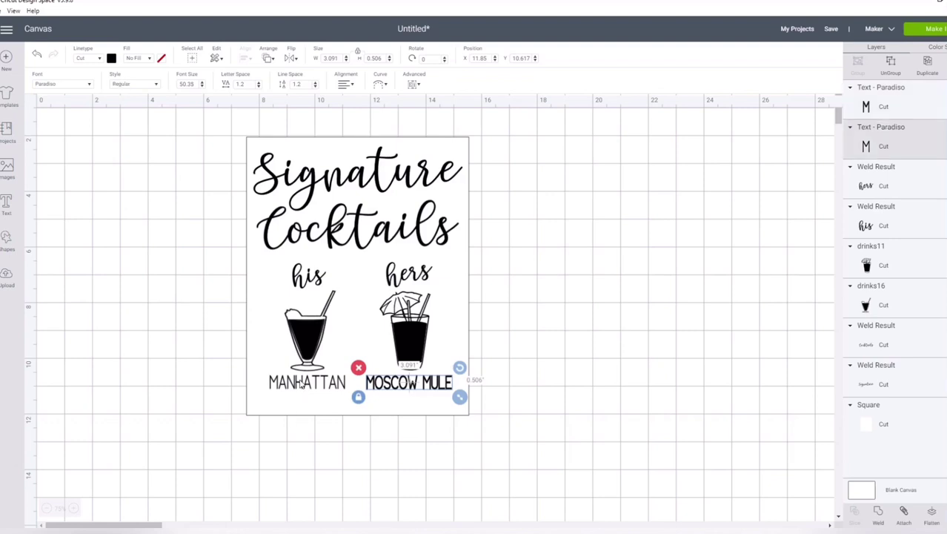
{"action": "left_click", "coordinate": [148, 87]}
{"action": "left_click", "coordinate": [141, 113]}
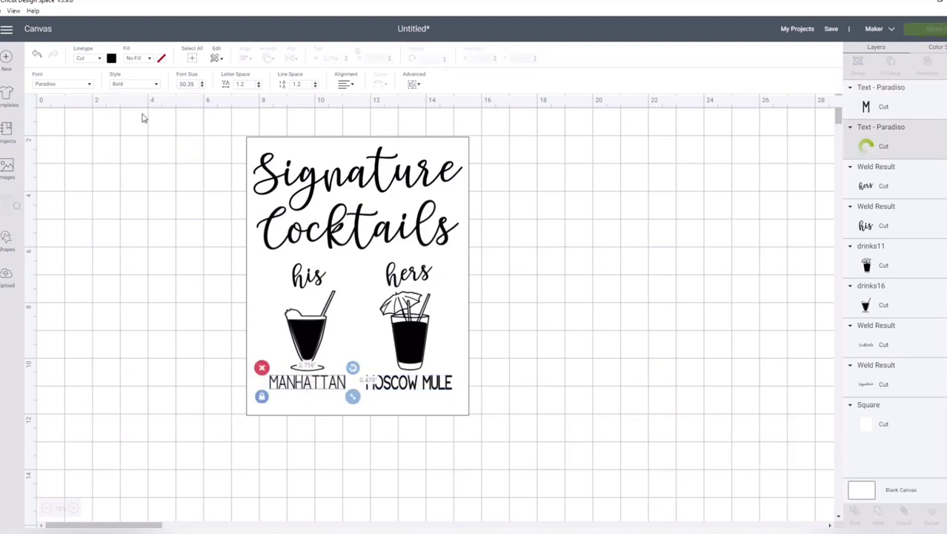
- Delete the white background square and weld all the sign pieces into one shape
{"action": "left_click_drag", "start_coordinate": [267, 143], "coordinate": [647, 192]}
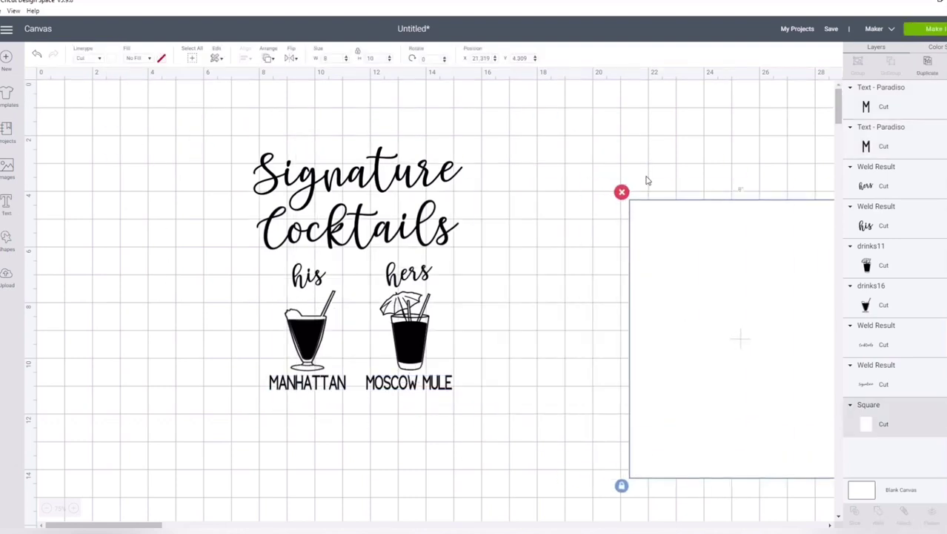
{"action": "left_click", "coordinate": [625, 192]}
{"action": "left_click_drag", "start_coordinate": [492, 427], "coordinate": [217, 137]}
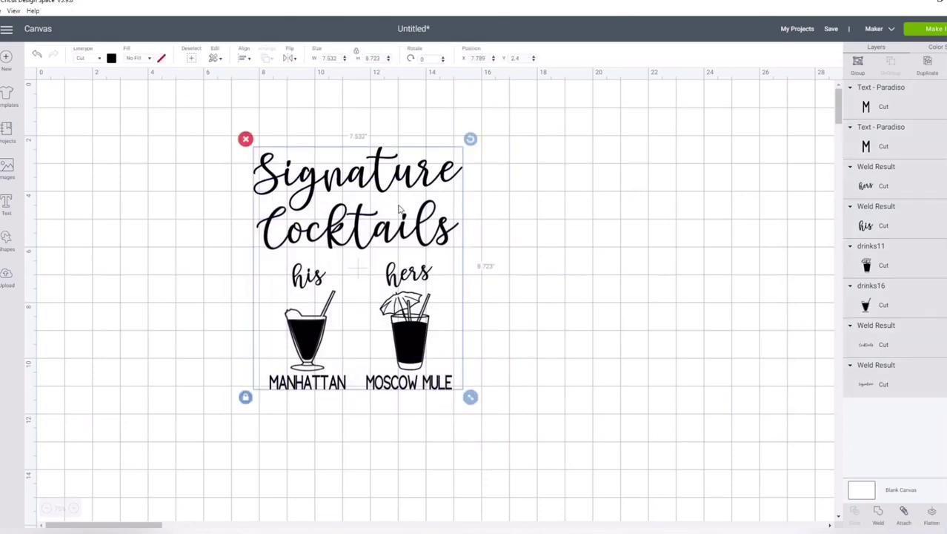
{"action": "left_click", "coordinate": [883, 522]}
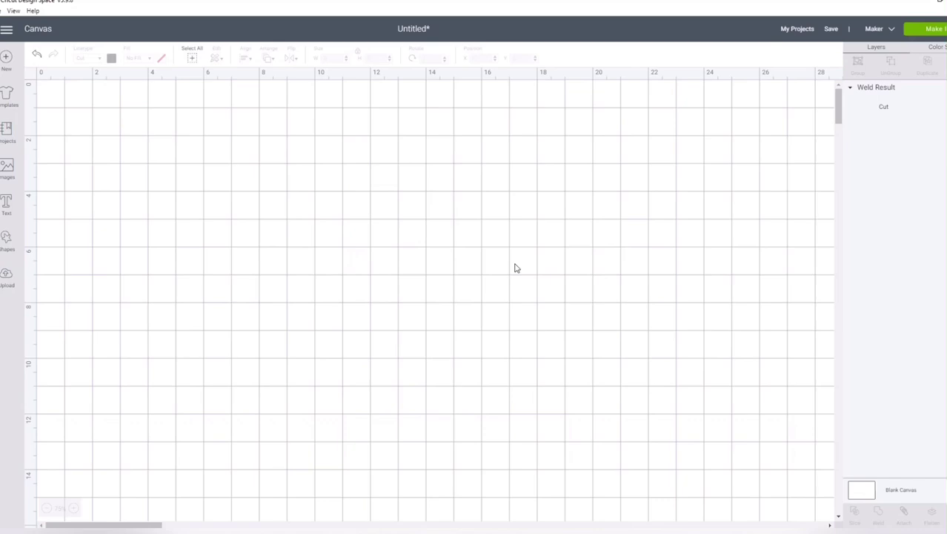
- Send the welded sign to the cutting mat preview and continue to material setup
{"action": "left_click_drag", "start_coordinate": [367, 234], "coordinate": [374, 231]}
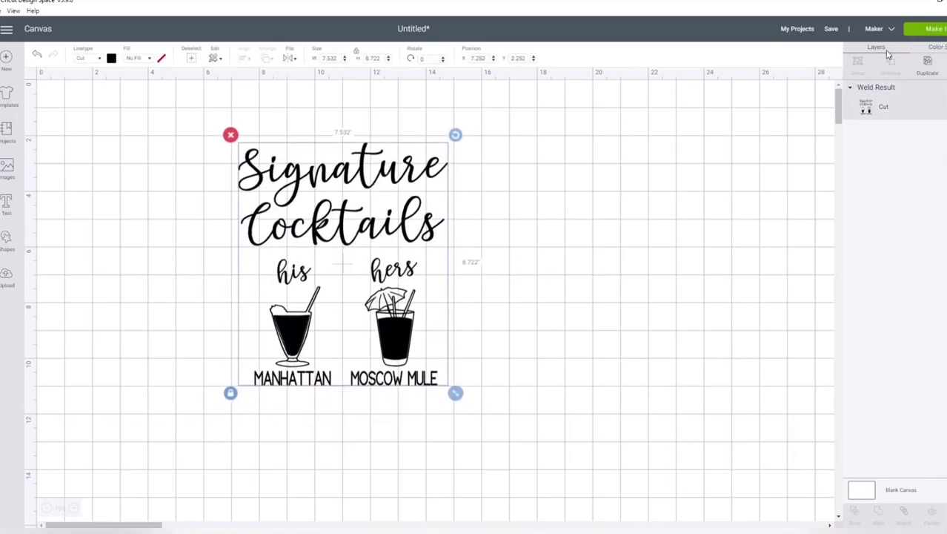
{"action": "left_click", "coordinate": [925, 31]}
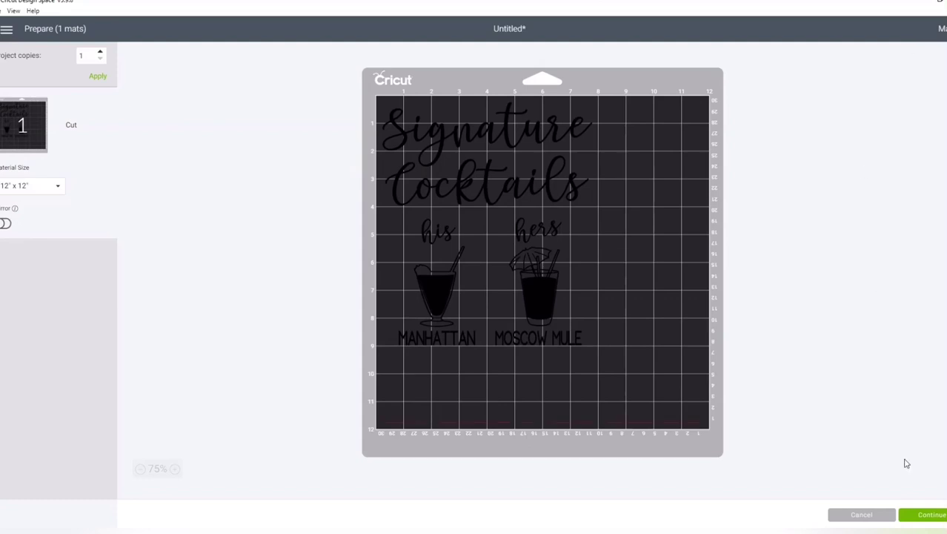
{"action": "left_click", "coordinate": [919, 517]}
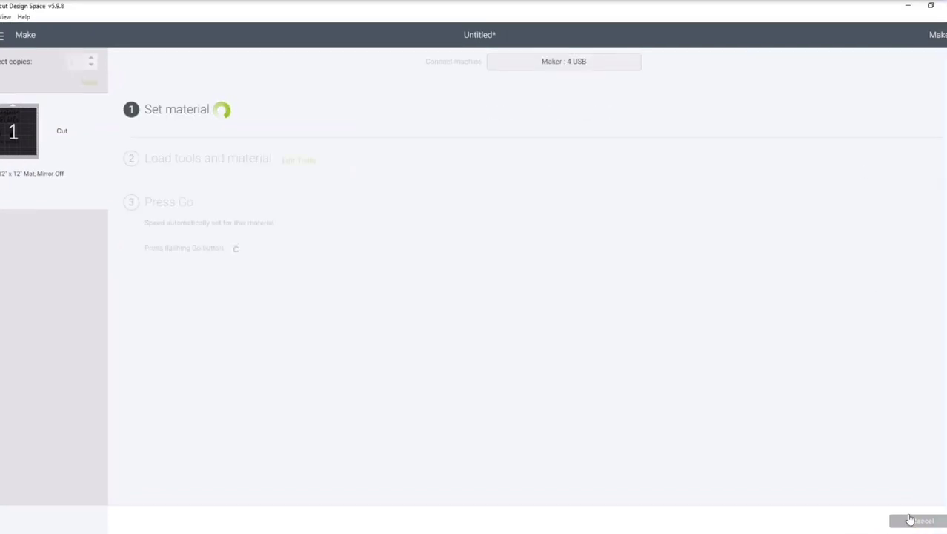